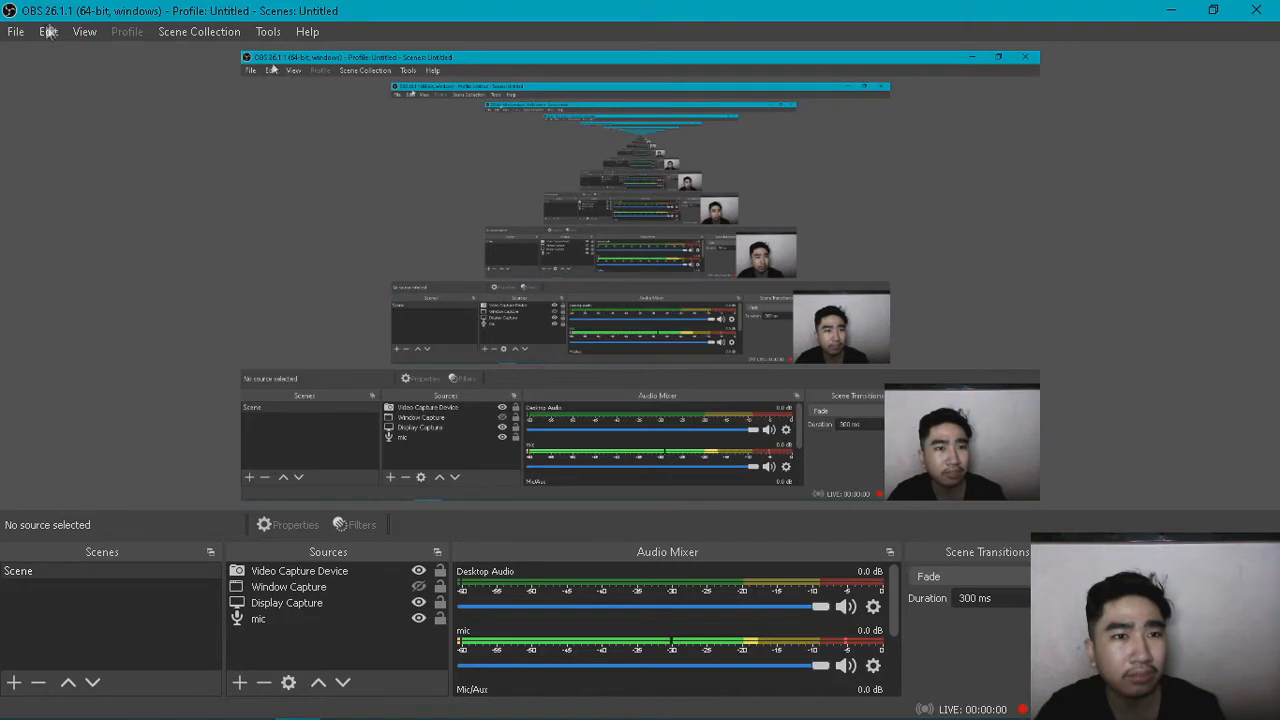
click(18, 32)
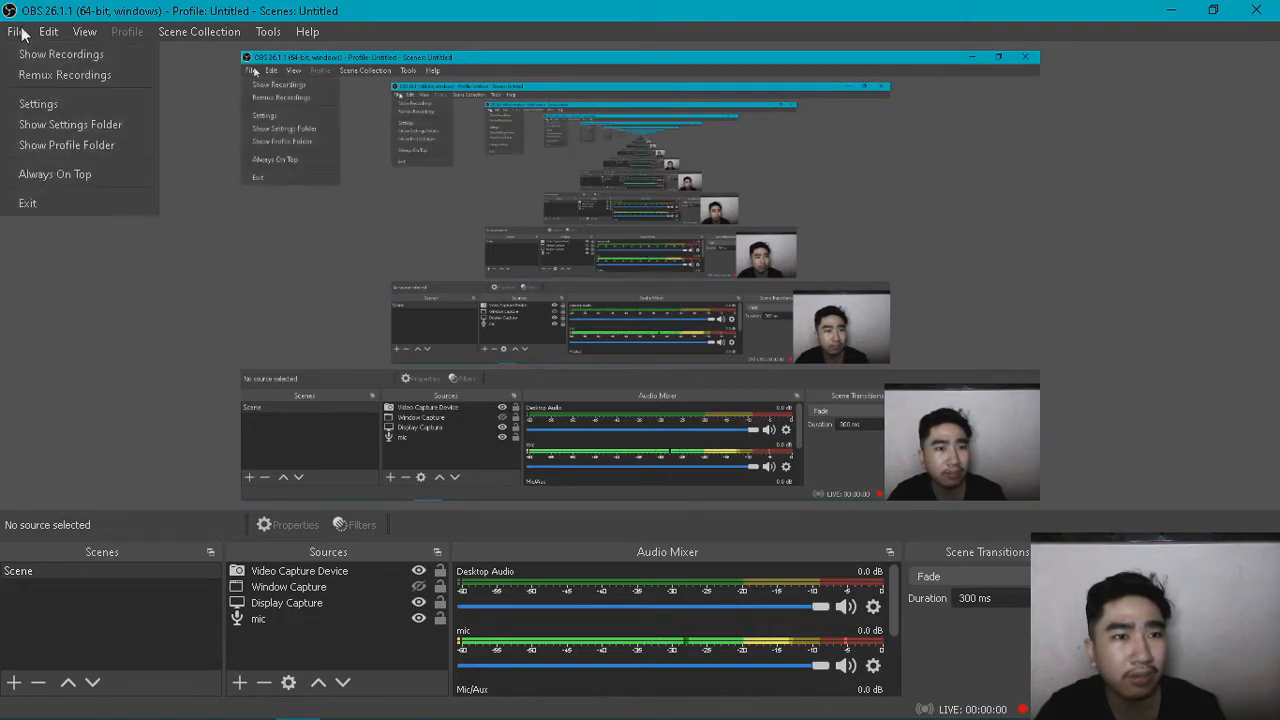
mouse_move(48, 40)
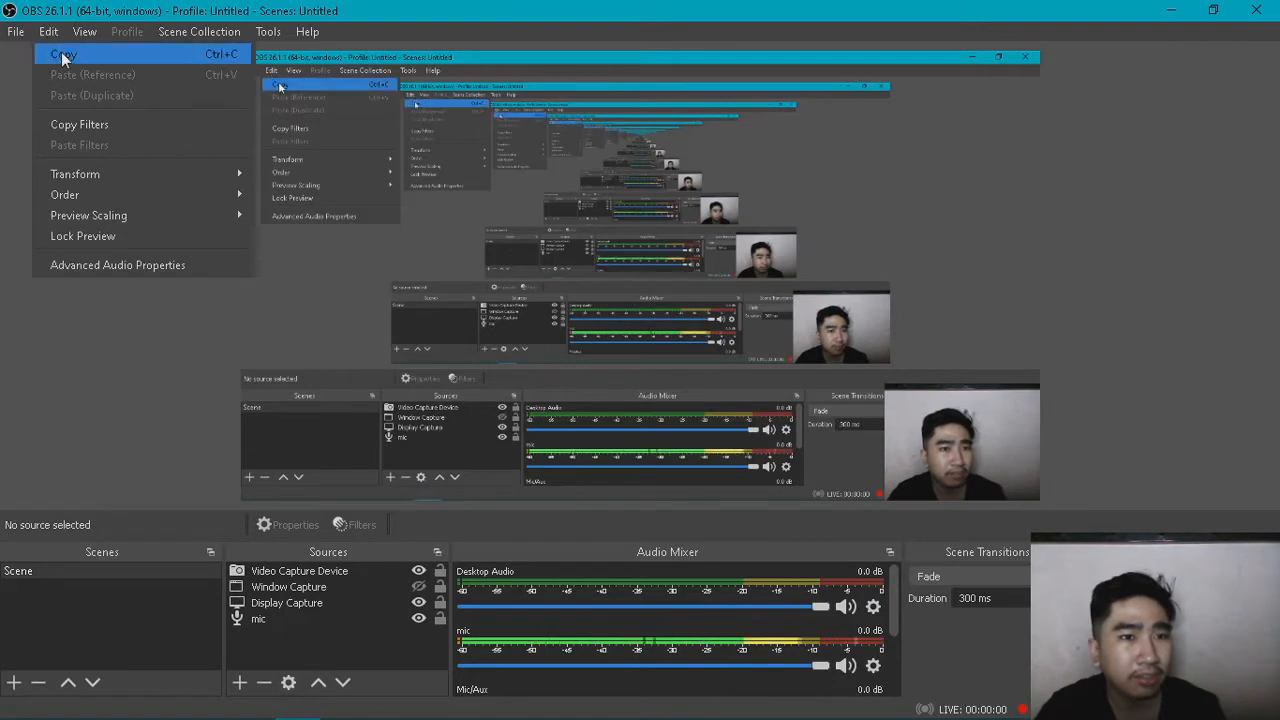
click(97, 55)
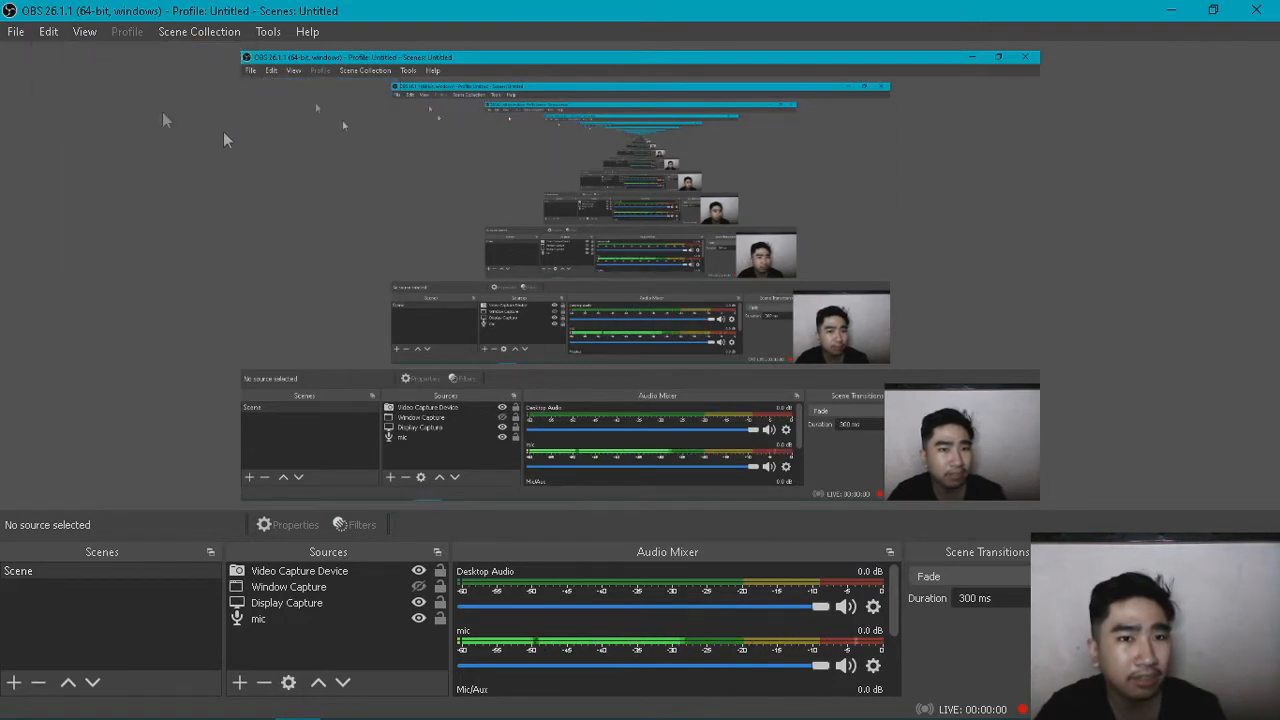
click(48, 32)
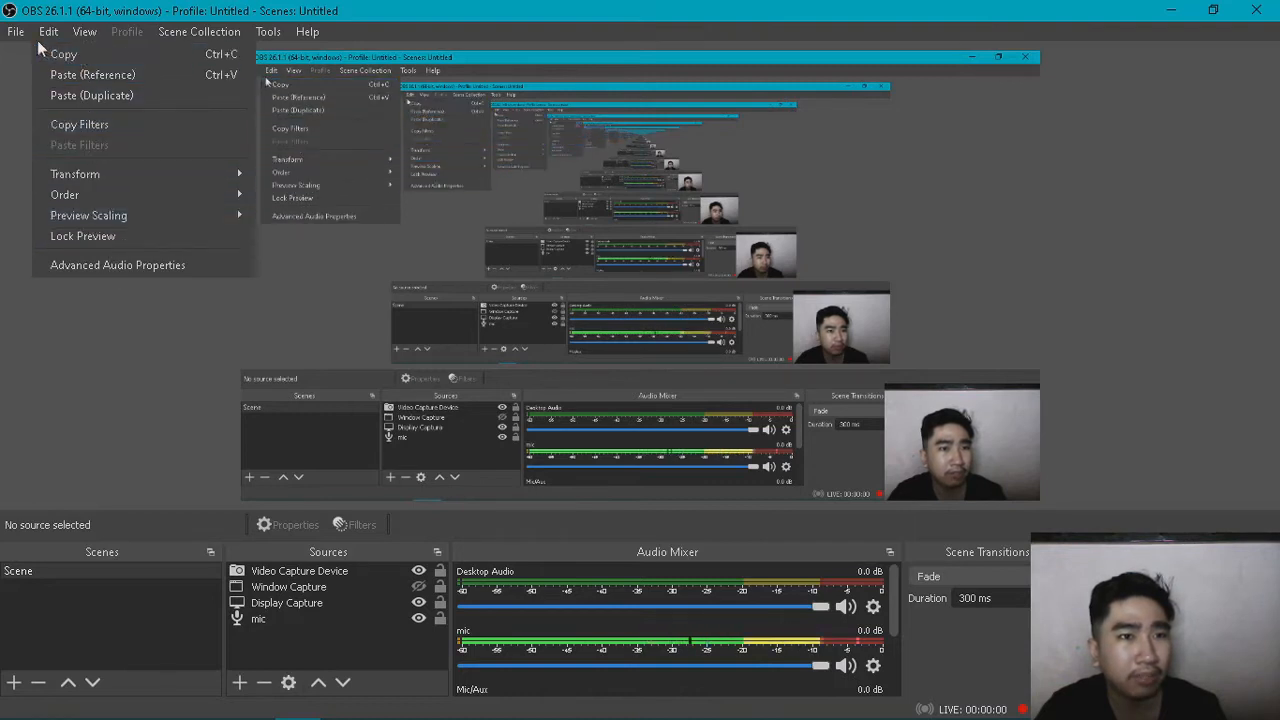
mouse_move(19, 37)
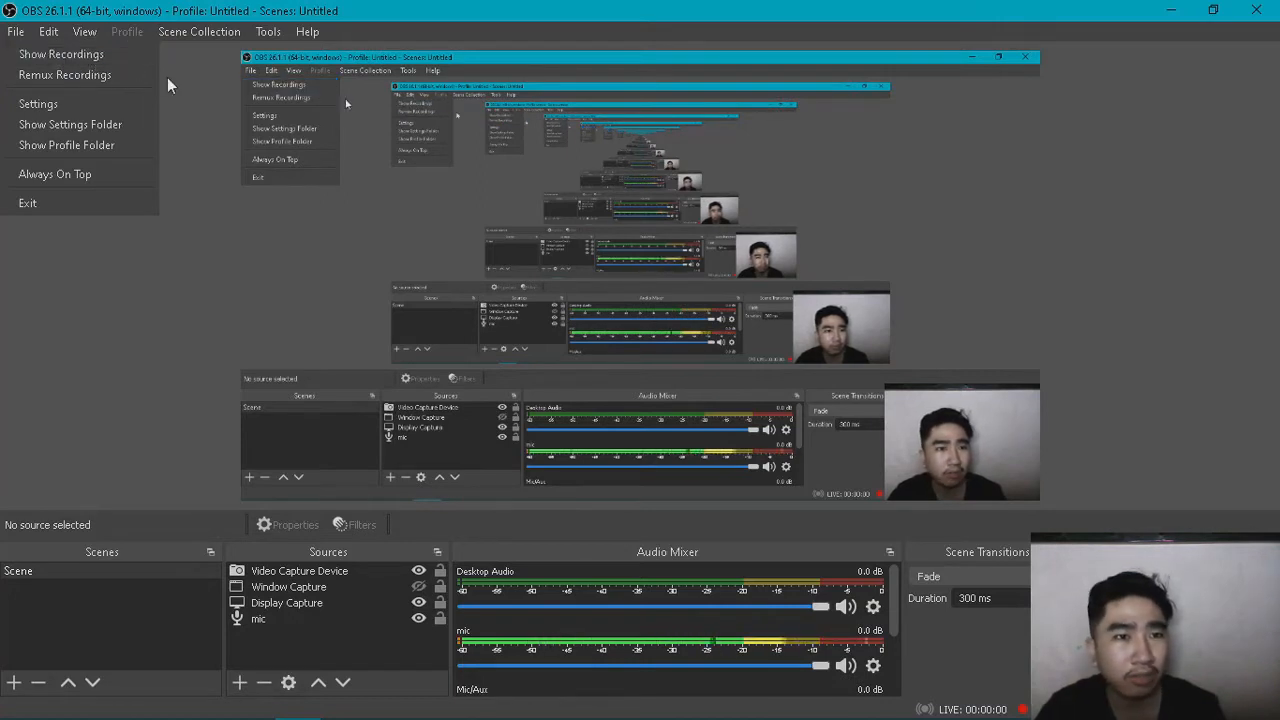
click(195, 105)
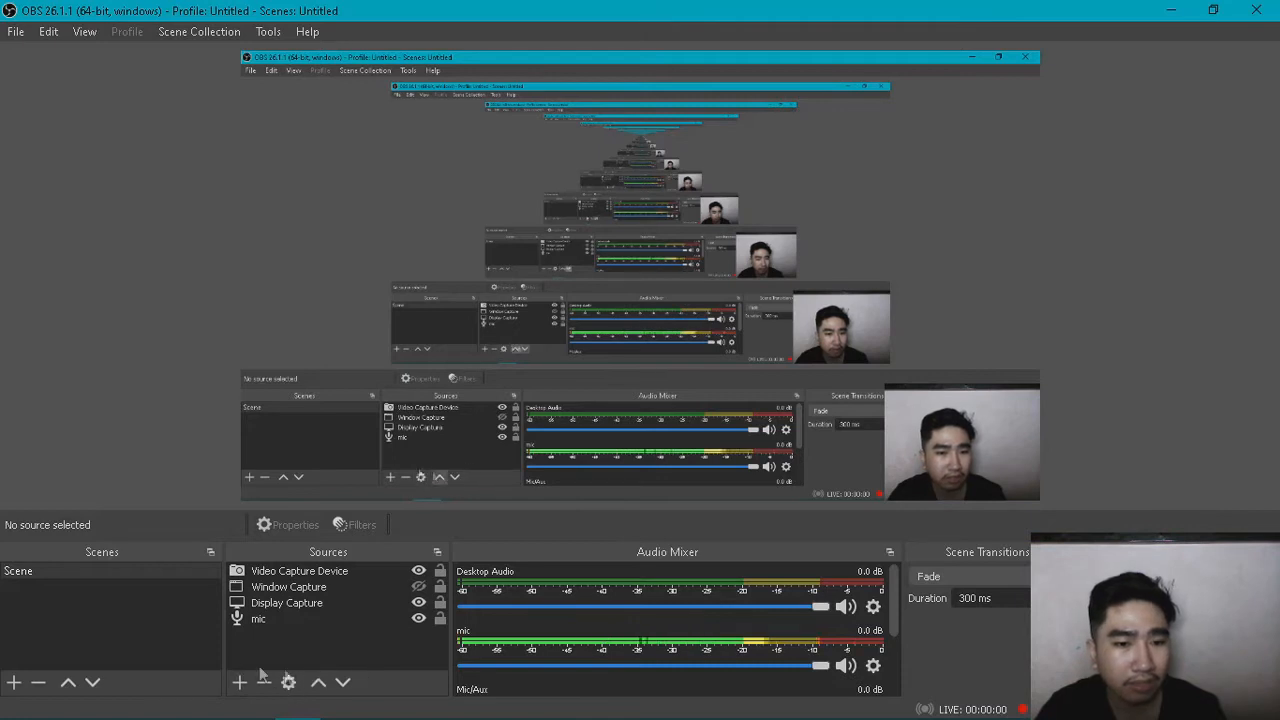
- Move the Display Capture source up to the top of the sources list, above Video Capture Device
click(277, 605)
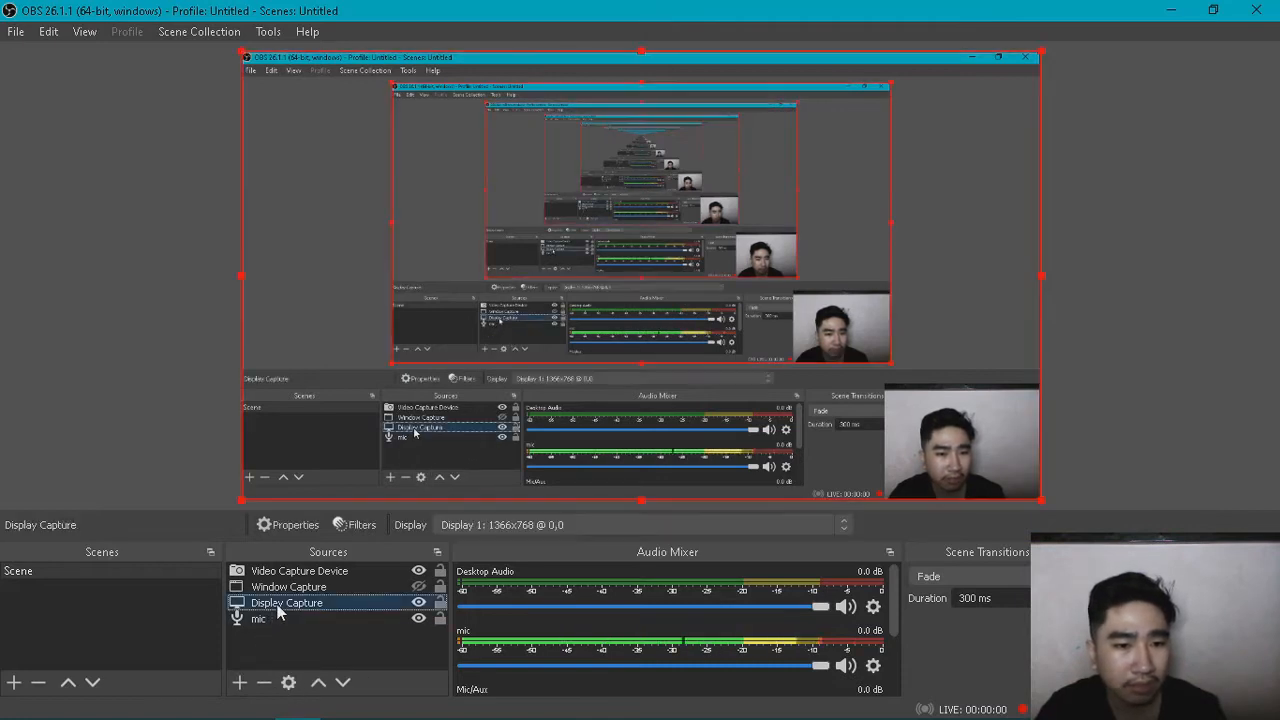
click(318, 684)
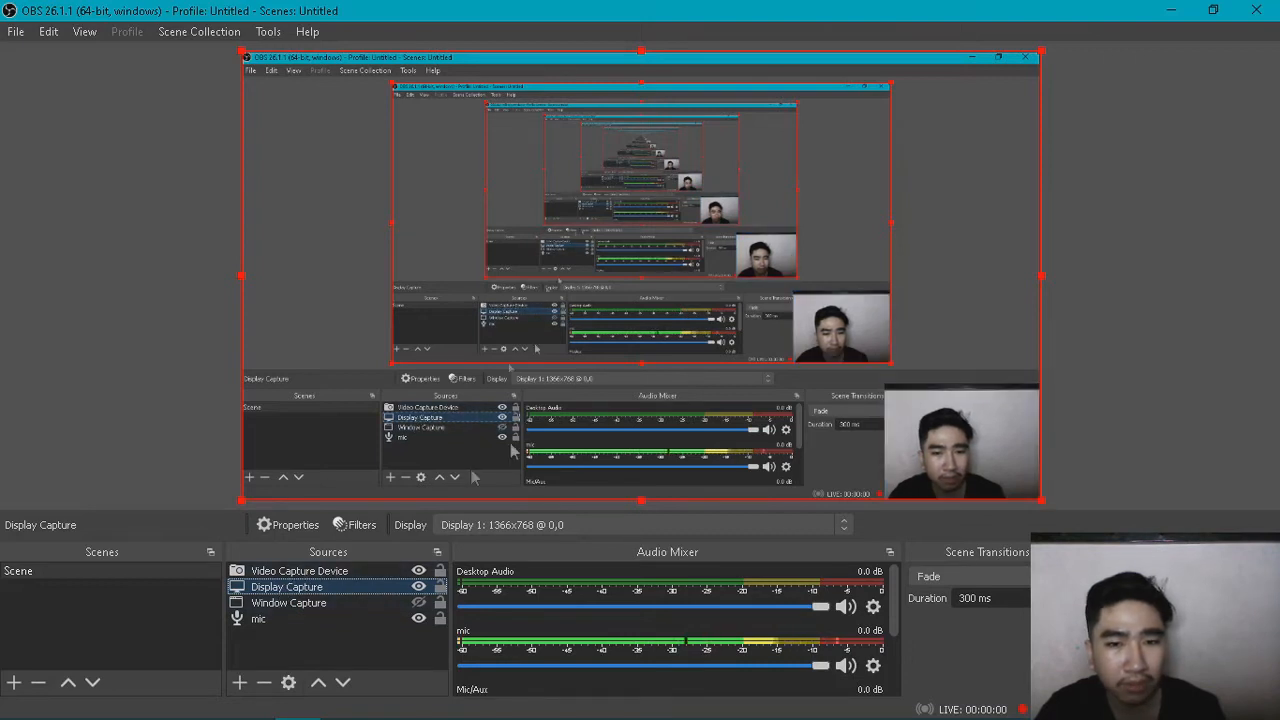
click(318, 683)
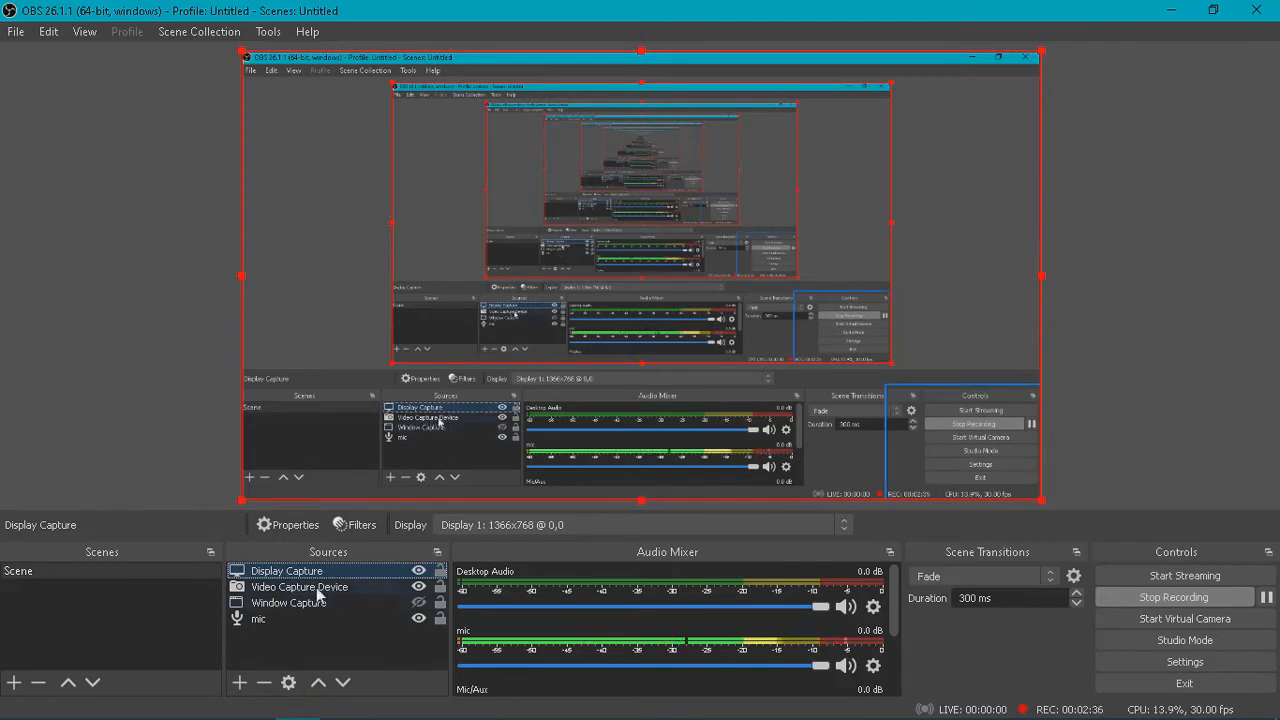
- Move the Display Capture source back down below Window Capture and deselect it
click(342, 682)
click(342, 682)
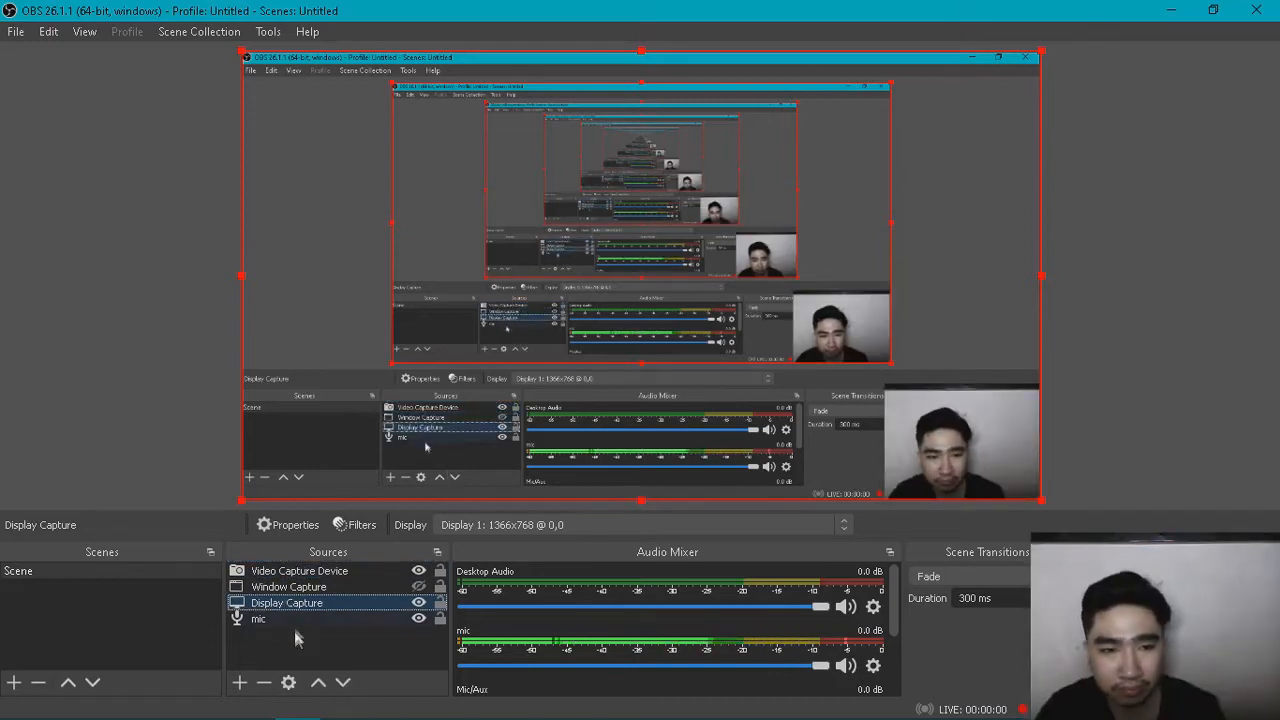
click(287, 650)
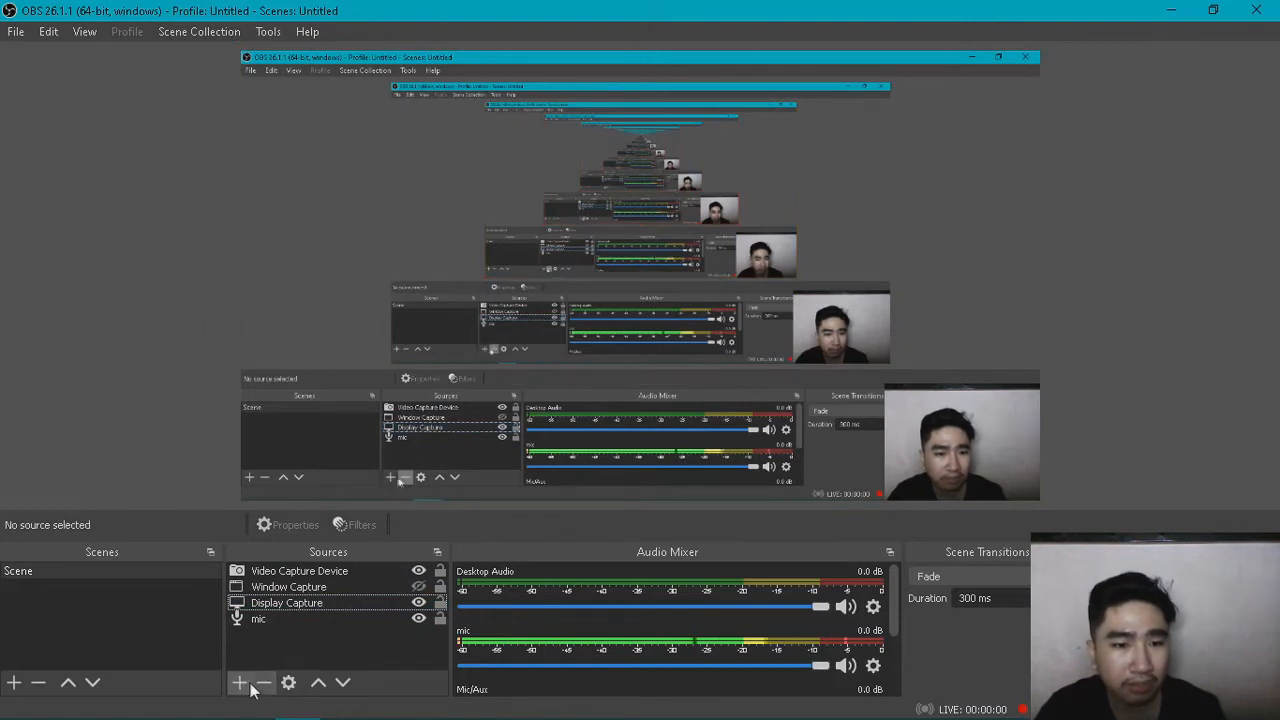
- Add a new visible Window Capture source named Window Capture 2 to the scene
click(245, 686)
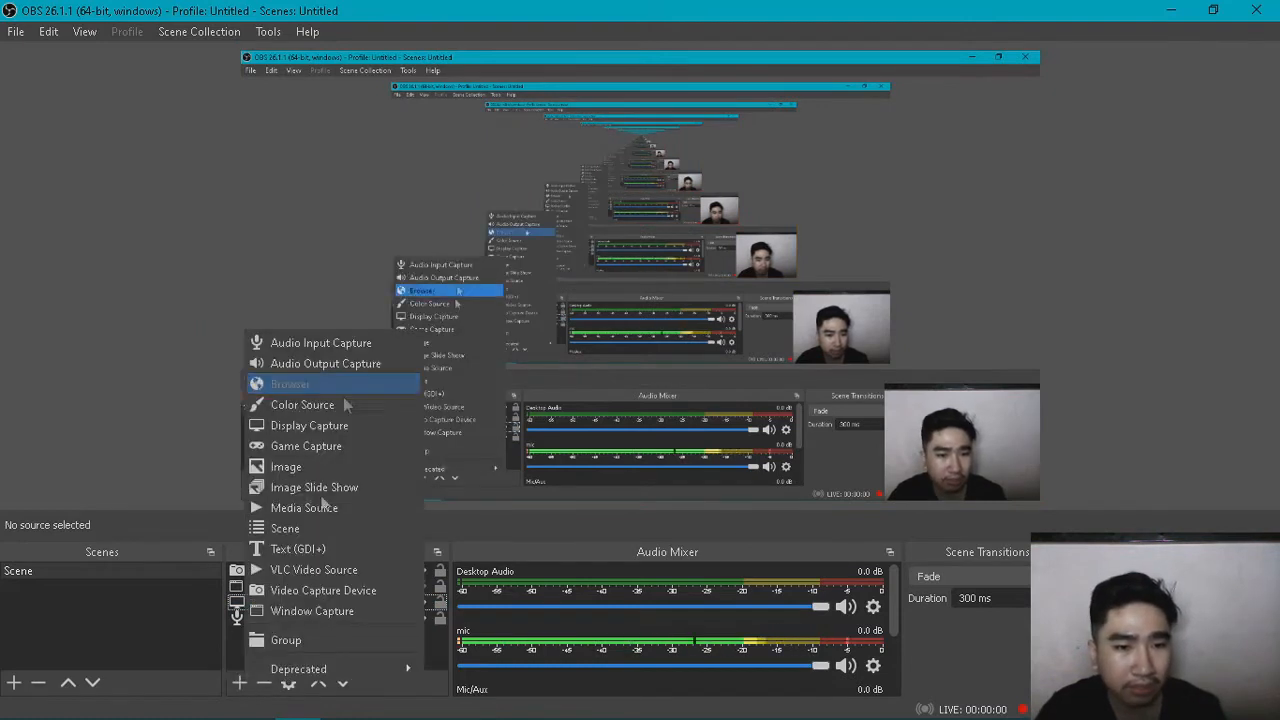
click(330, 612)
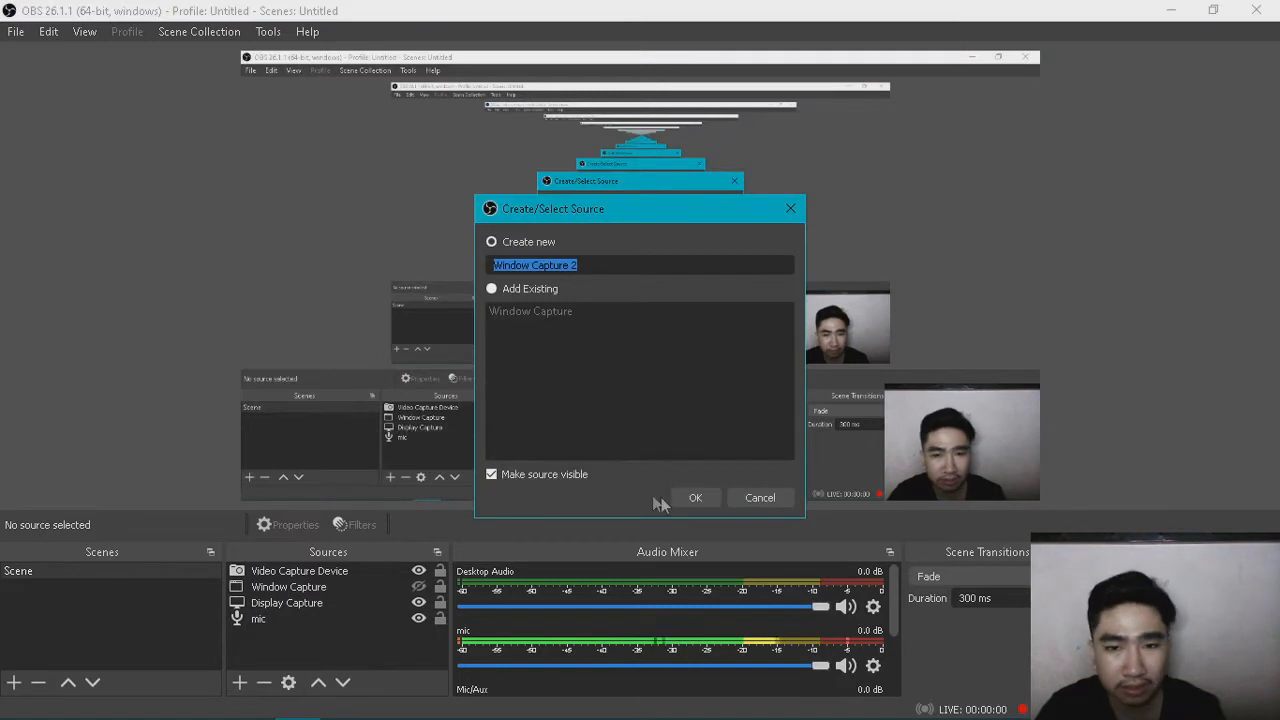
click(697, 497)
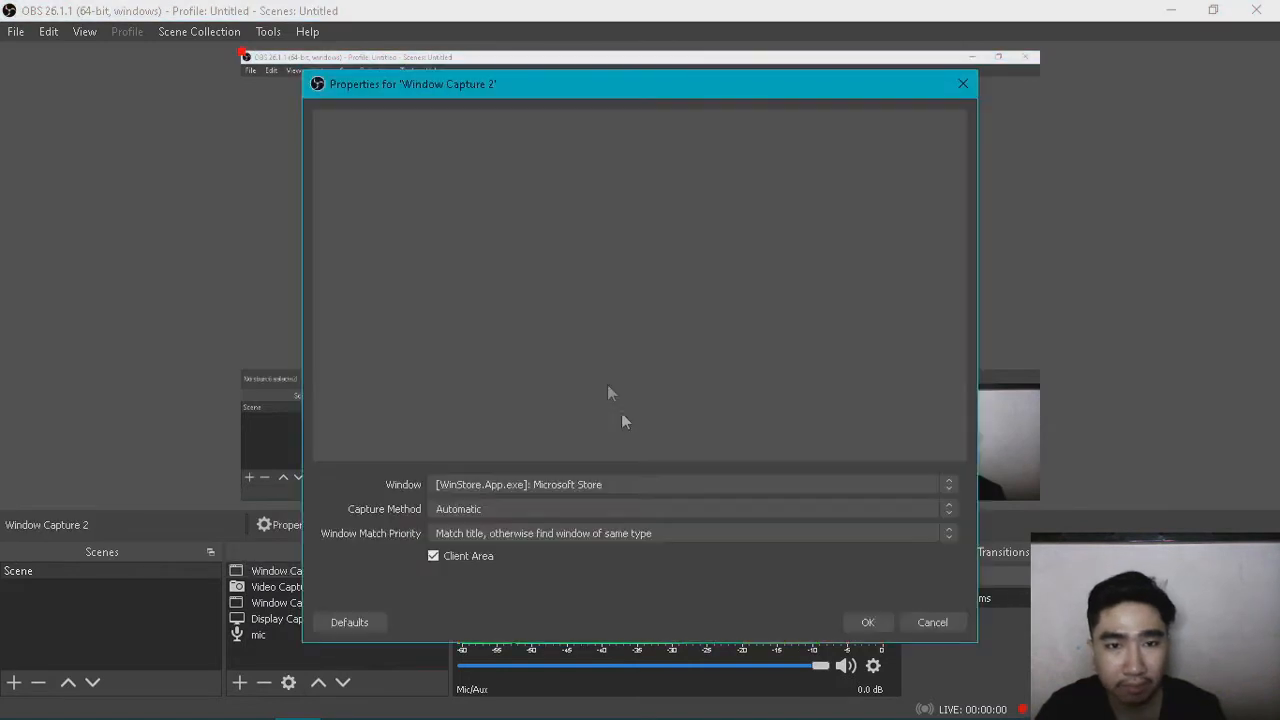
- Set Window Capture 2 to capture the Microsoft Store window with the Automatic capture method and accept its properties
click(497, 482)
click(517, 471)
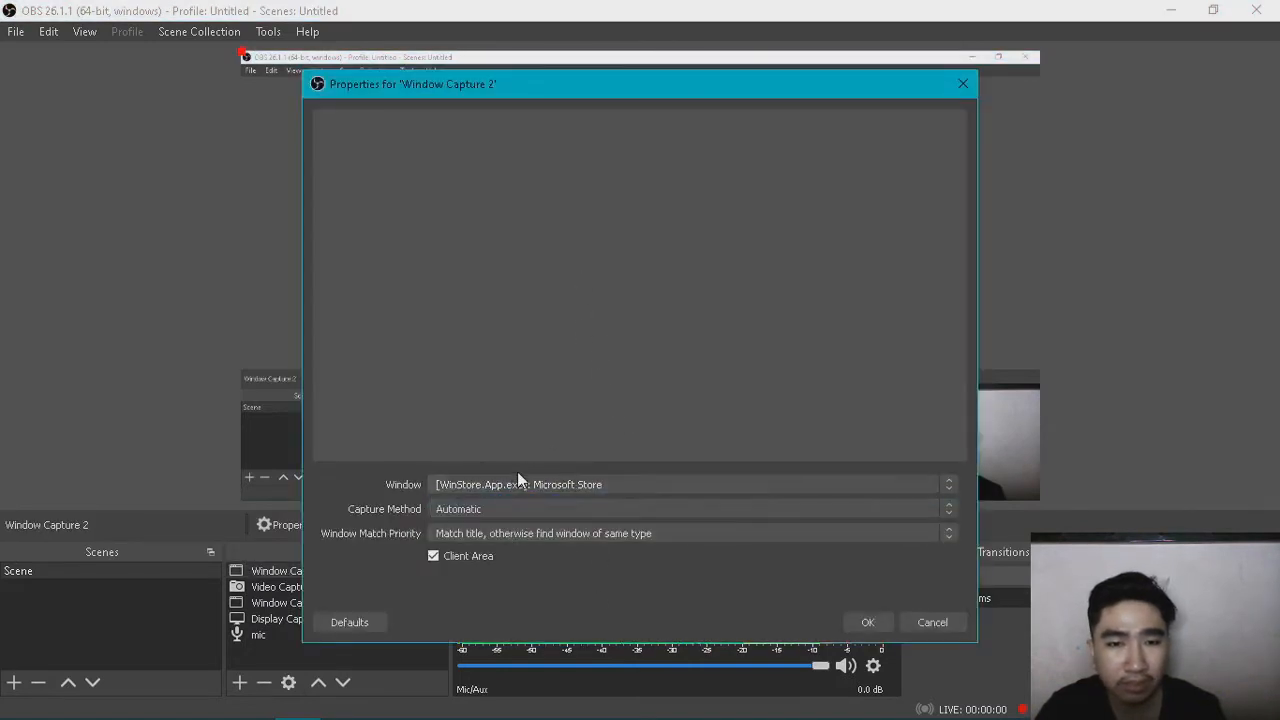
click(487, 484)
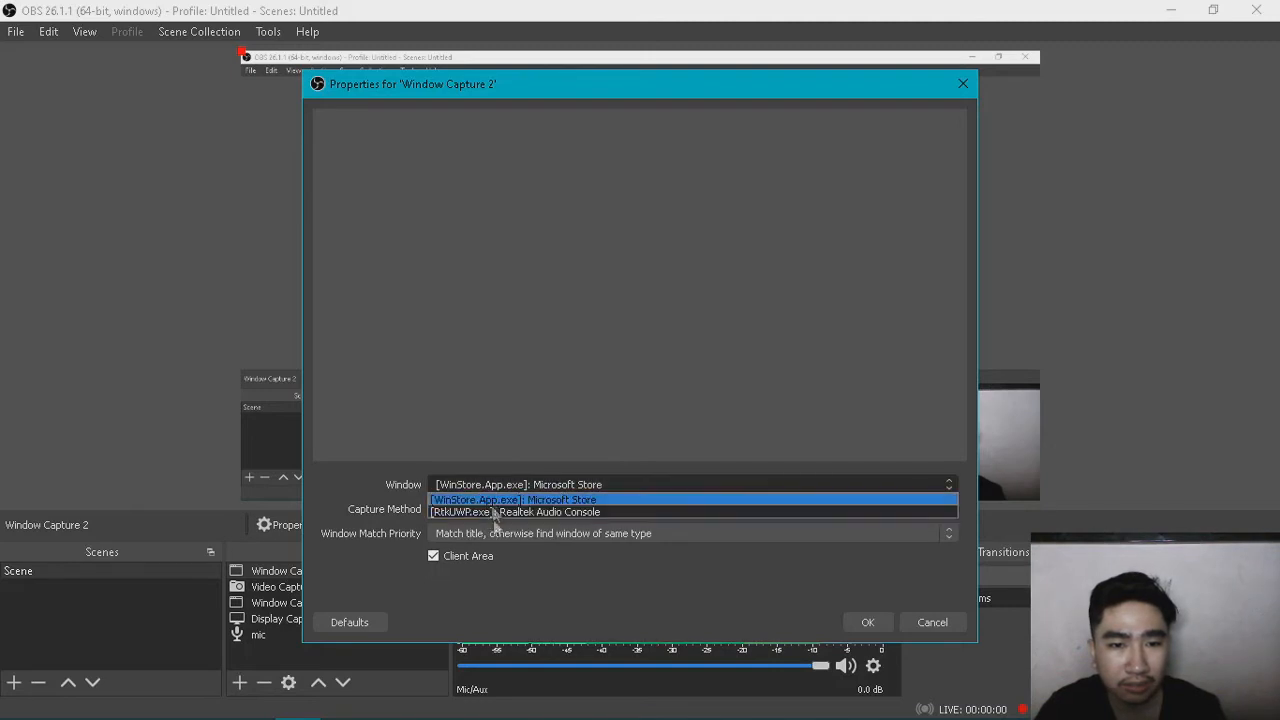
click(562, 481)
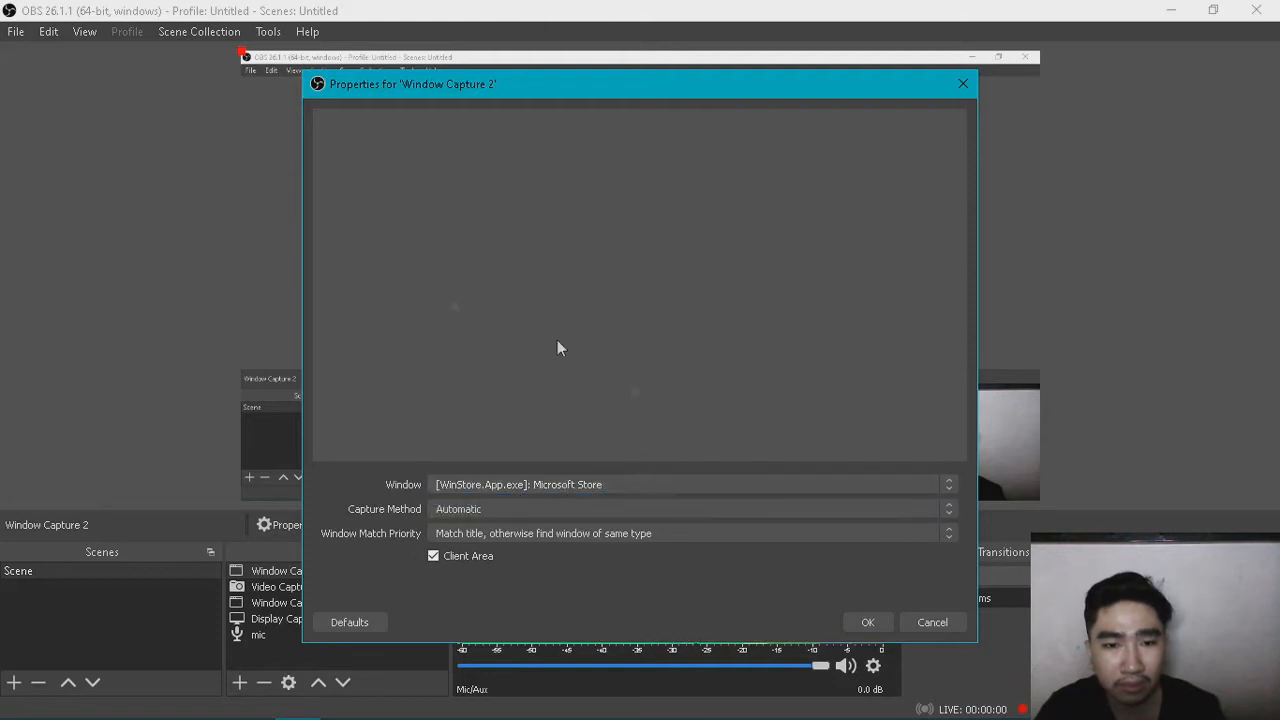
click(587, 484)
click(554, 482)
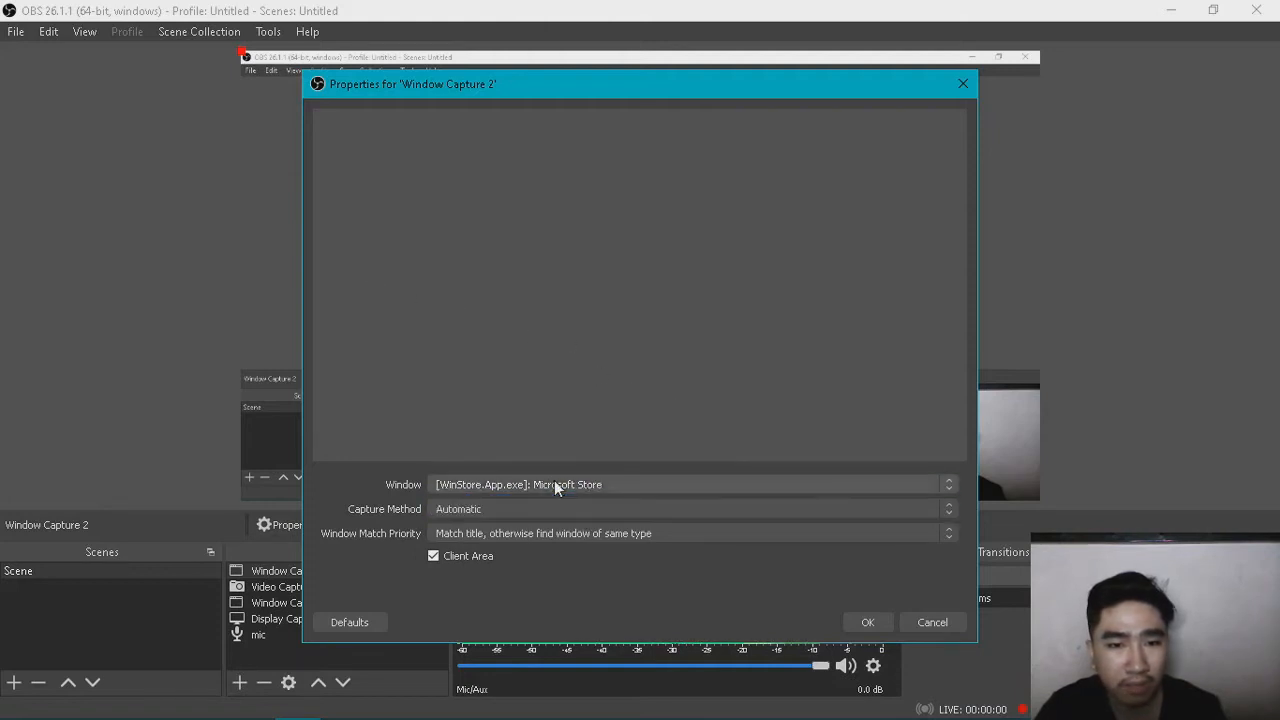
click(504, 514)
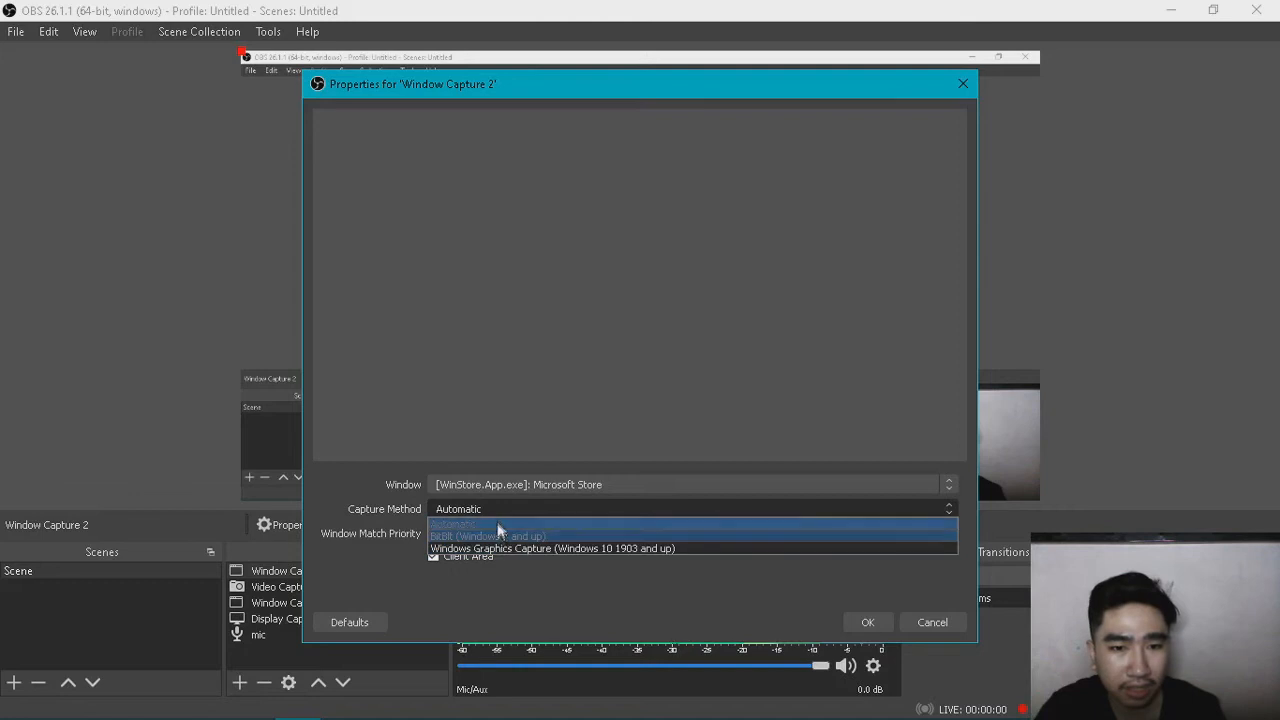
click(499, 522)
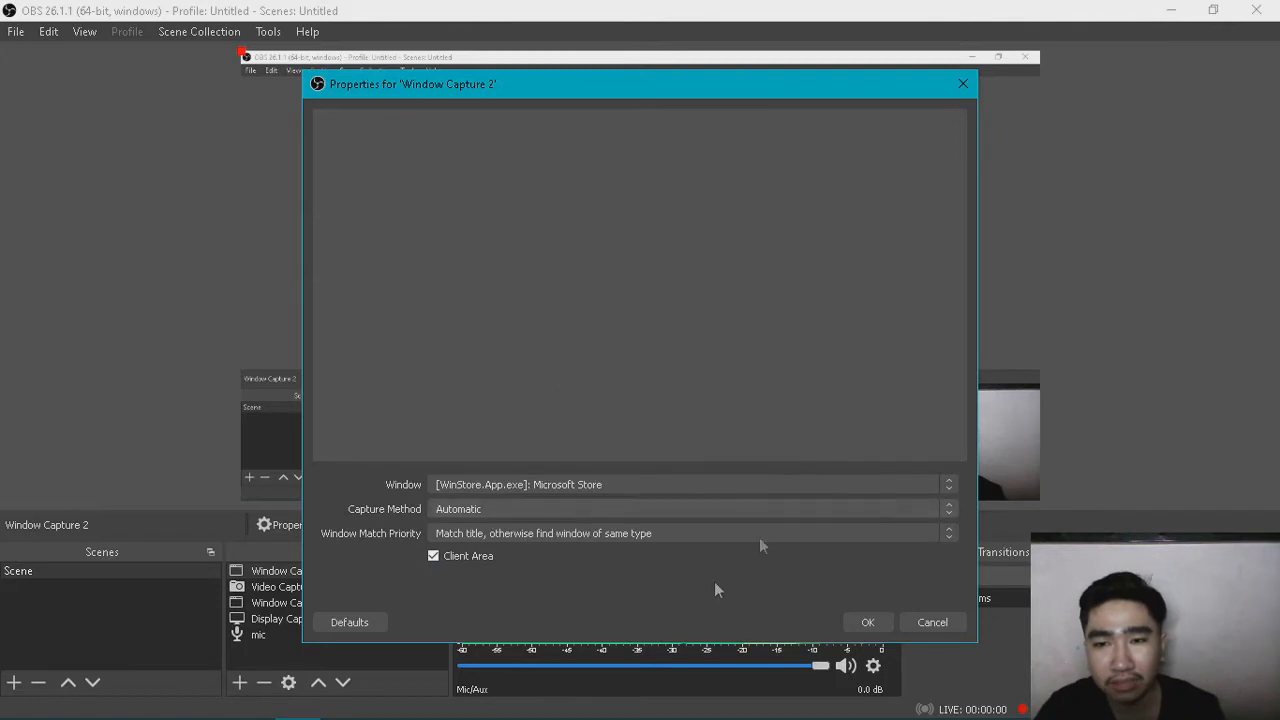
click(863, 620)
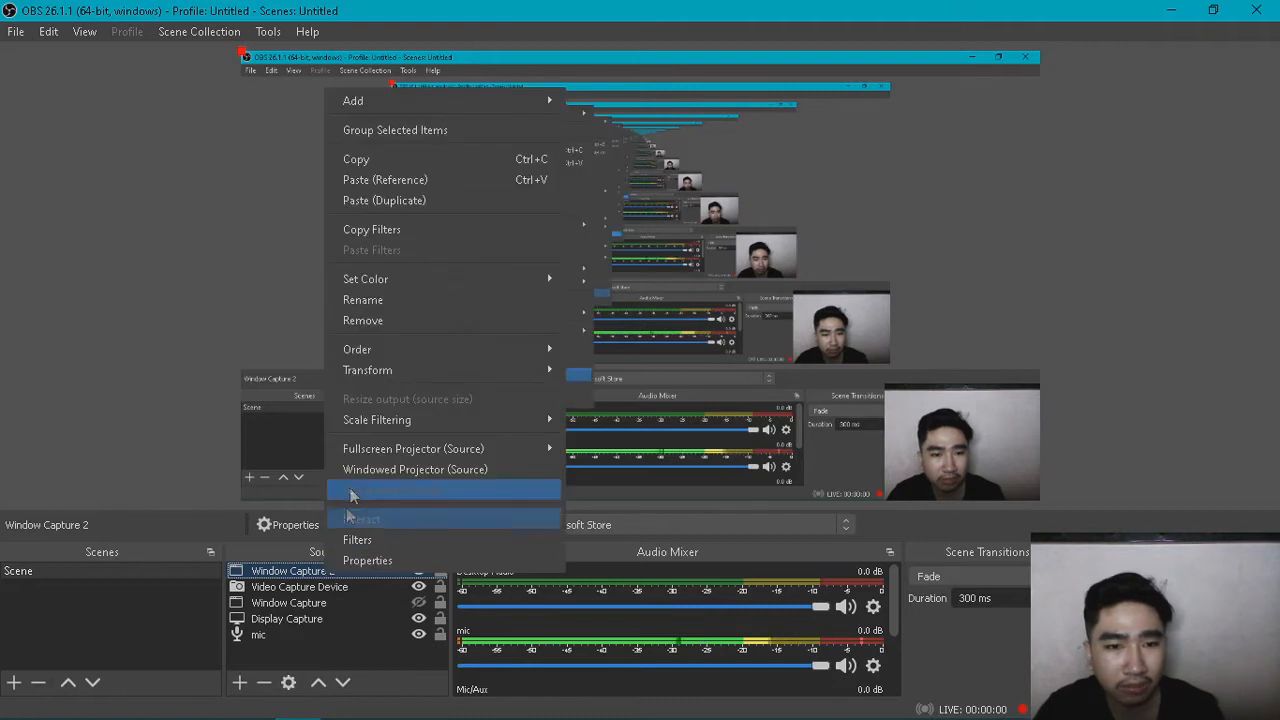
- Remove the Window Capture 2 source from the scene and confirm the removal
click(395, 320)
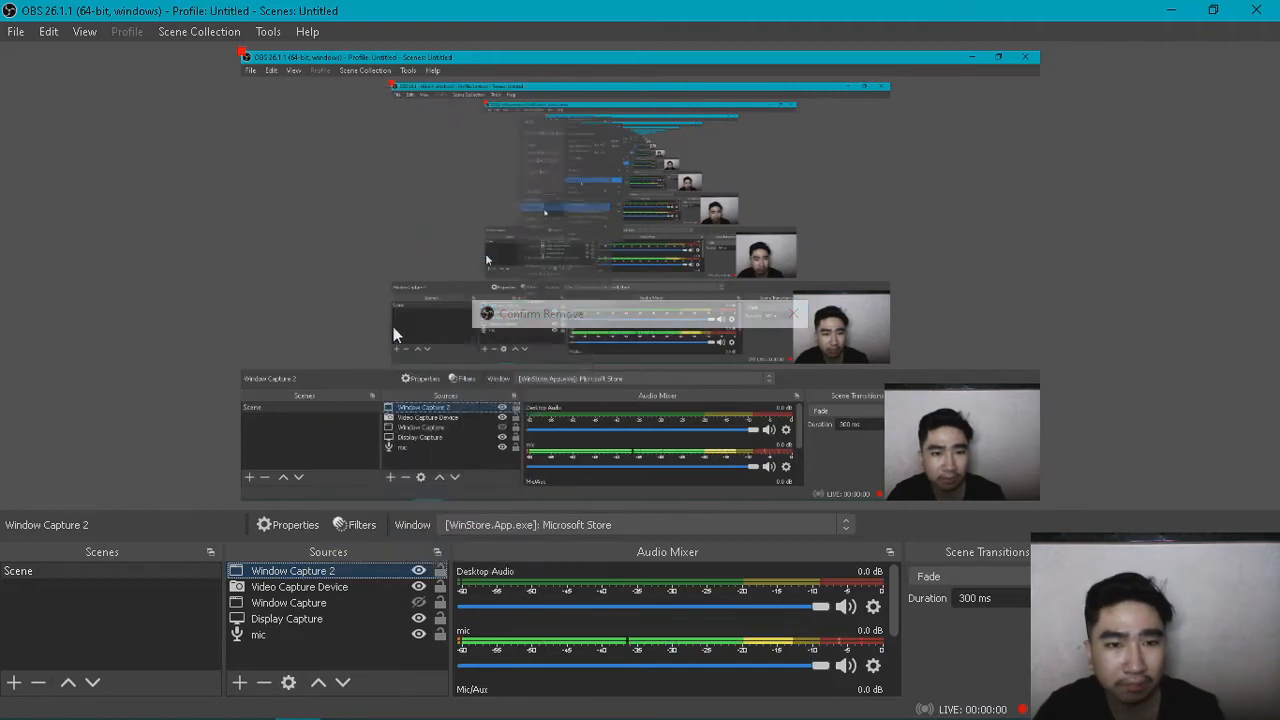
click(714, 391)
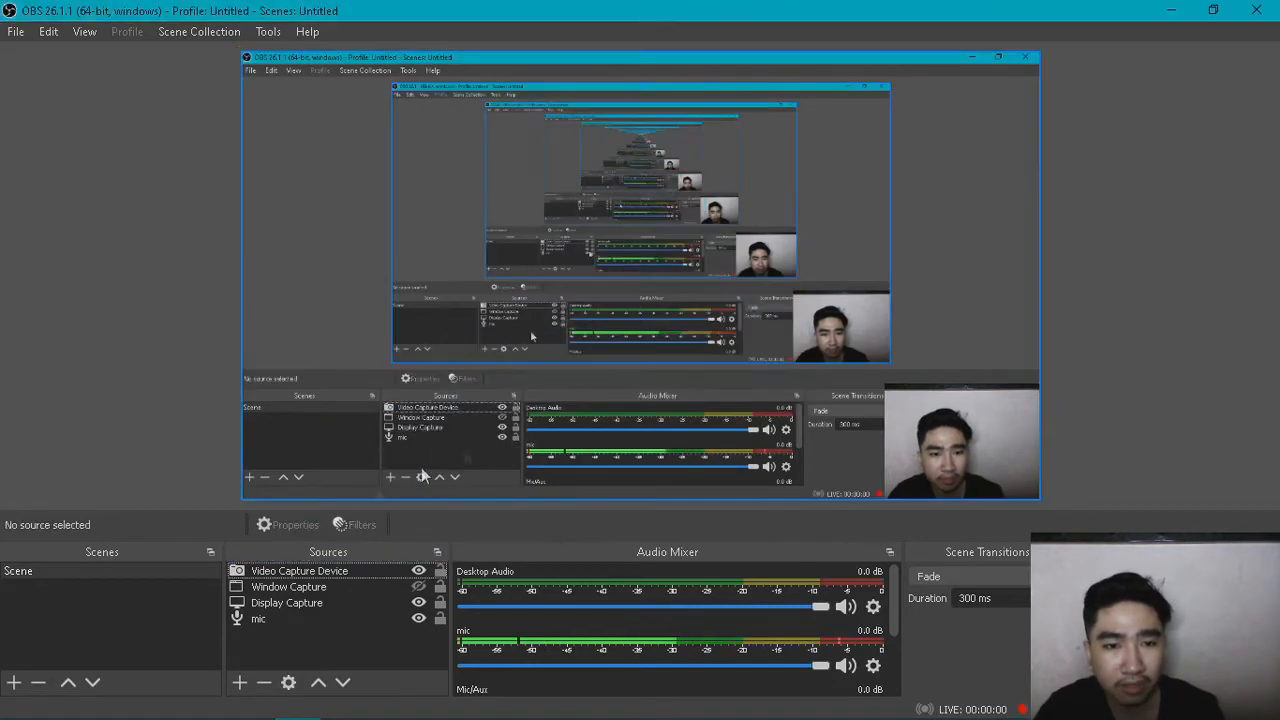
right_click(298, 645)
mouse_move(351, 518)
click(272, 604)
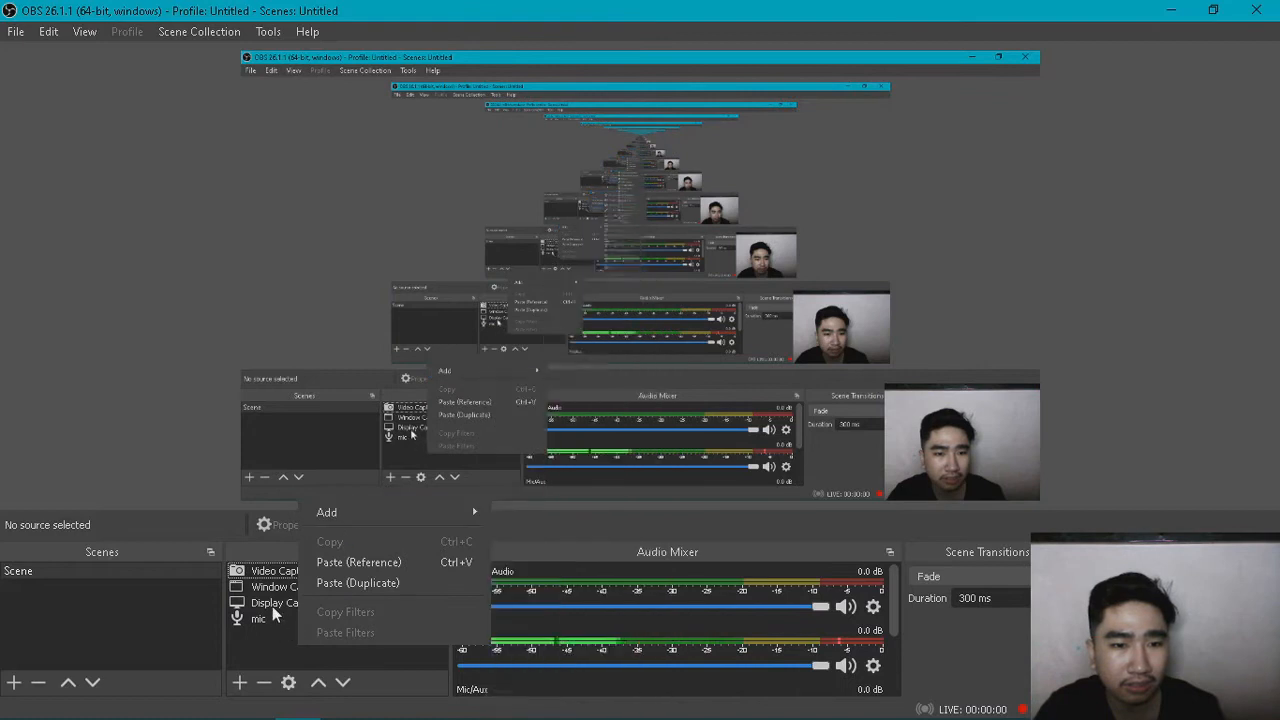
right_click(272, 604)
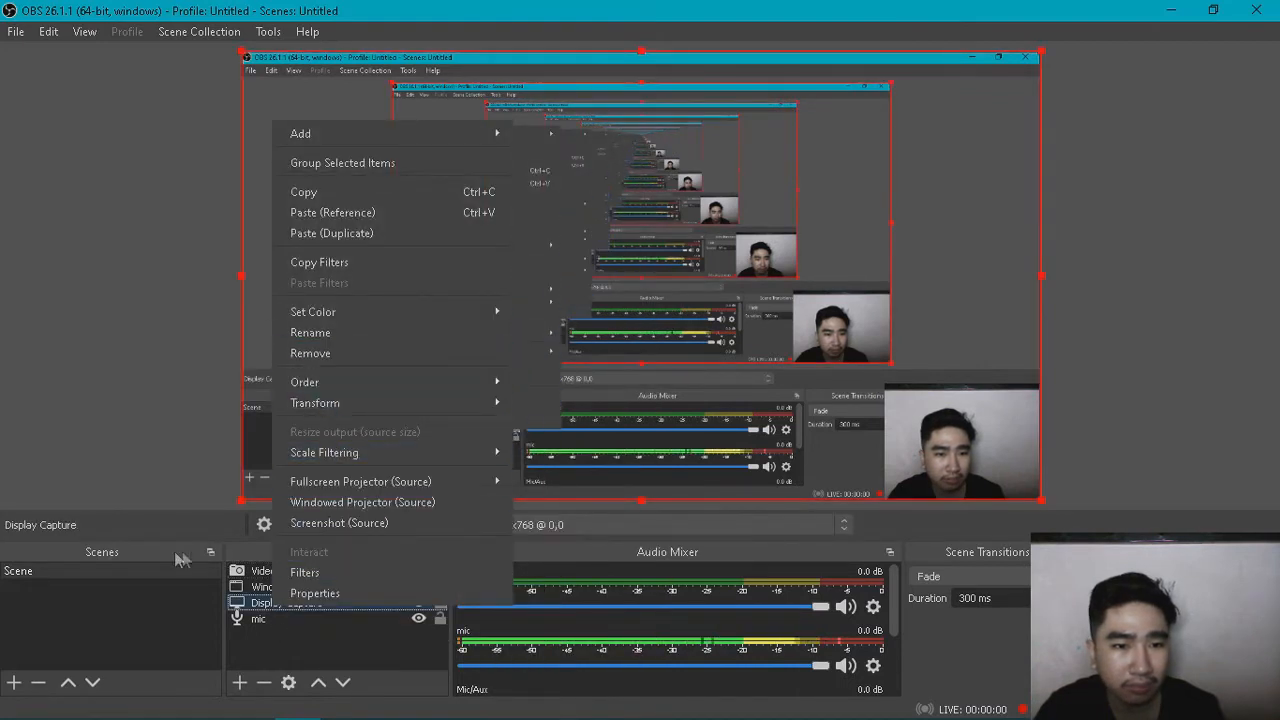
click(232, 634)
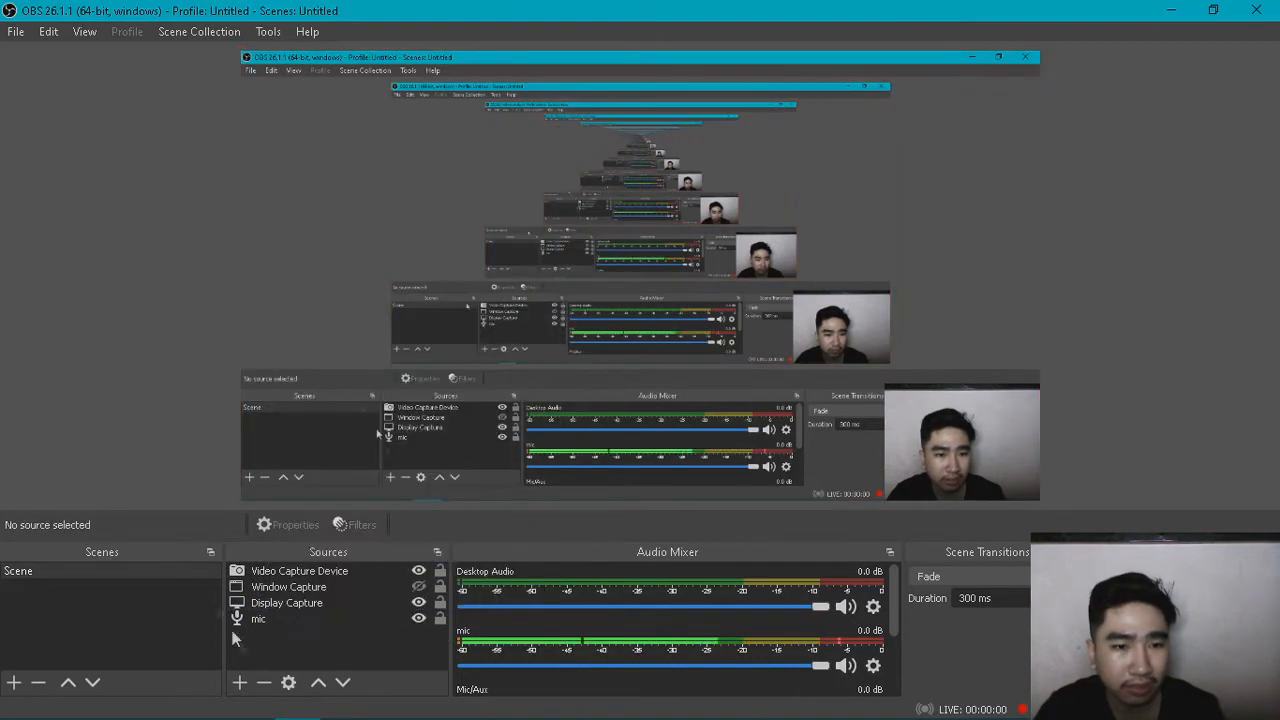
- Start removing the Display Capture source, then decline the removal
click(288, 604)
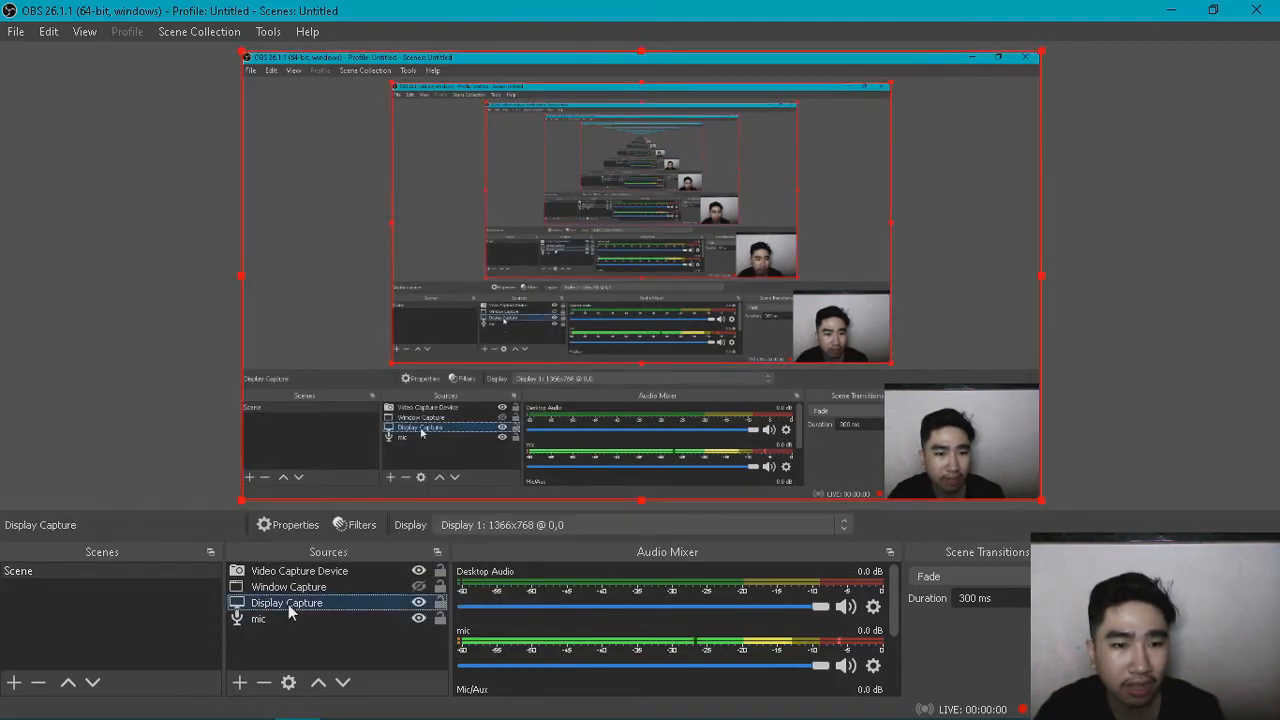
click(263, 682)
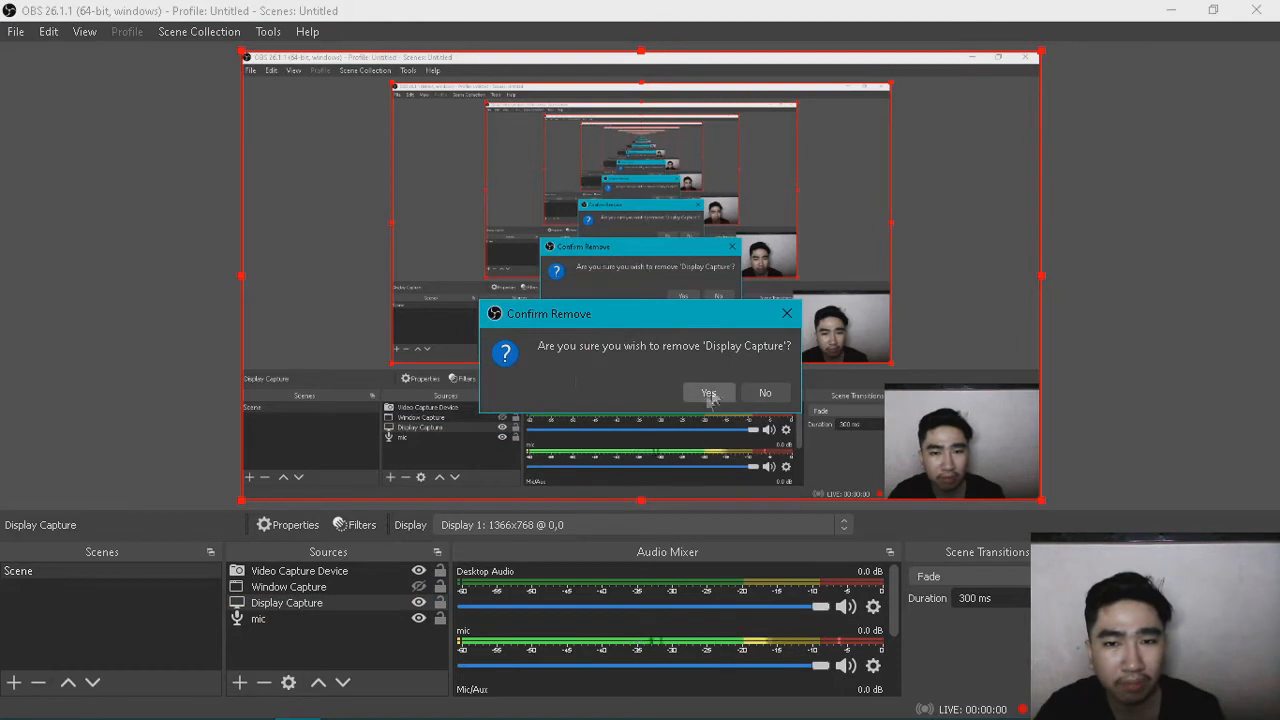
click(764, 393)
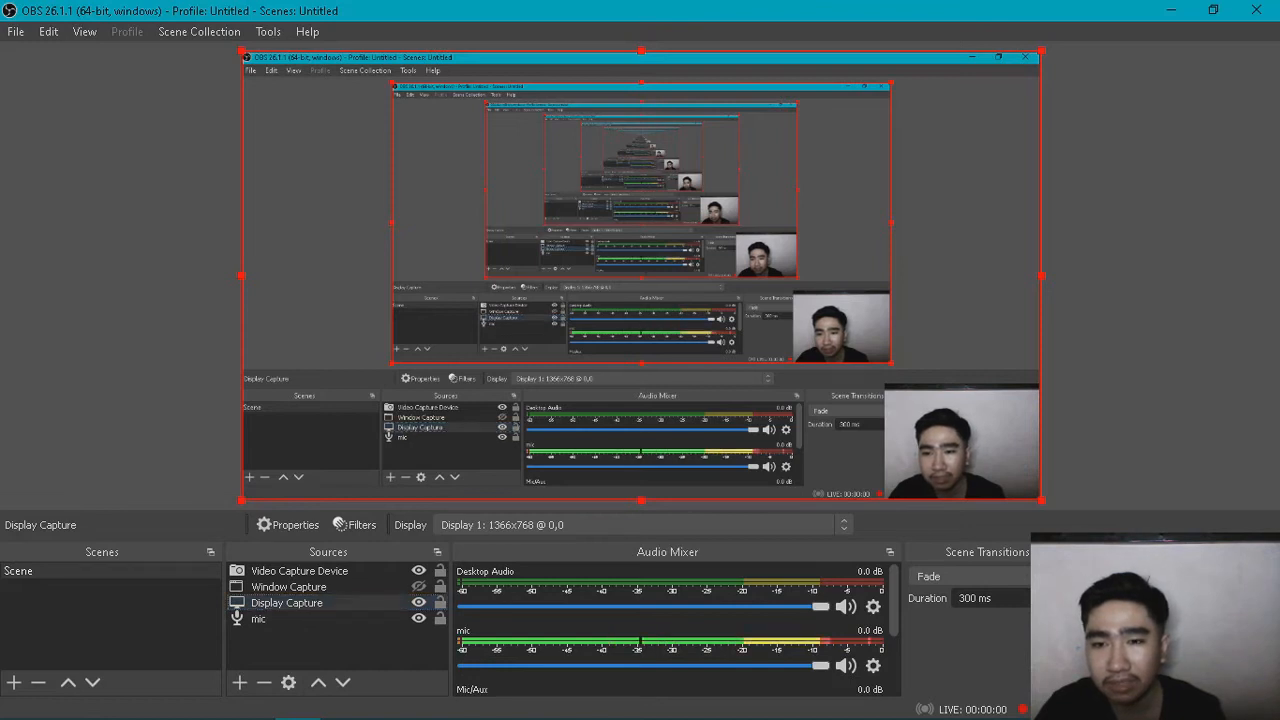
- Open the program settings and look through the Hotkeys, Advanced, Video, Audio, Output and Stream options
click(1153, 662)
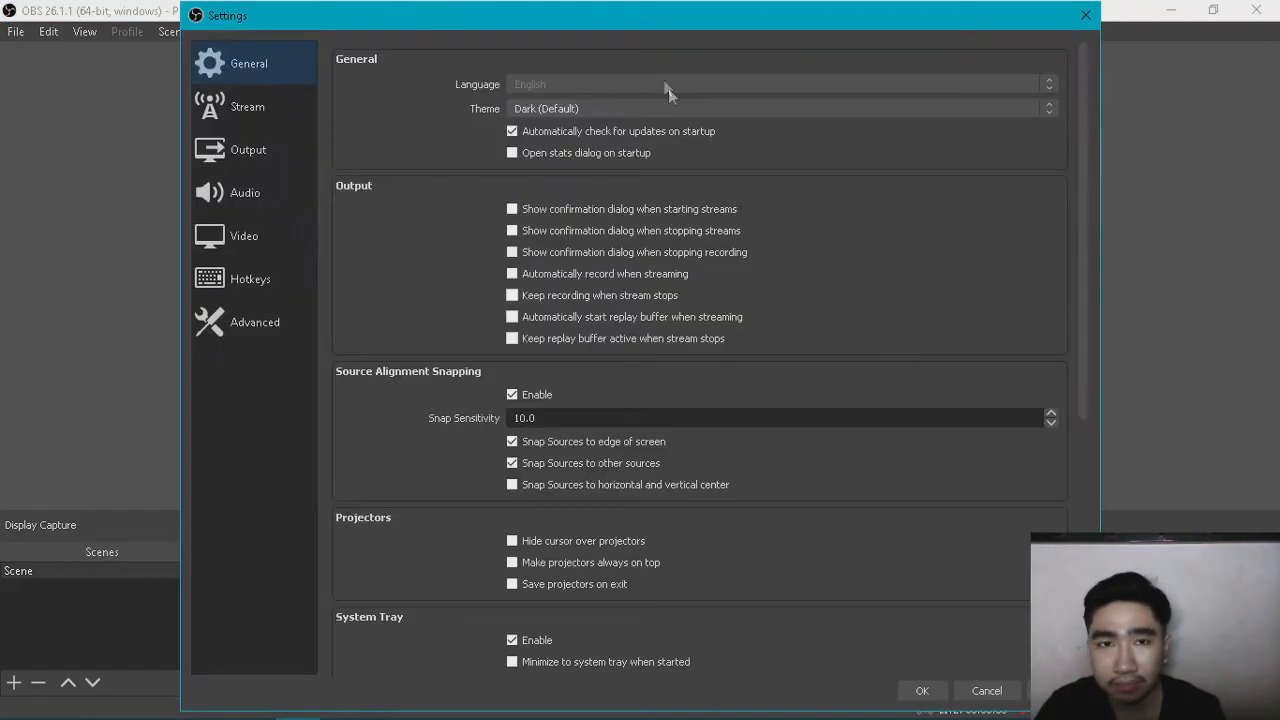
drag(650, 27, 614, 41)
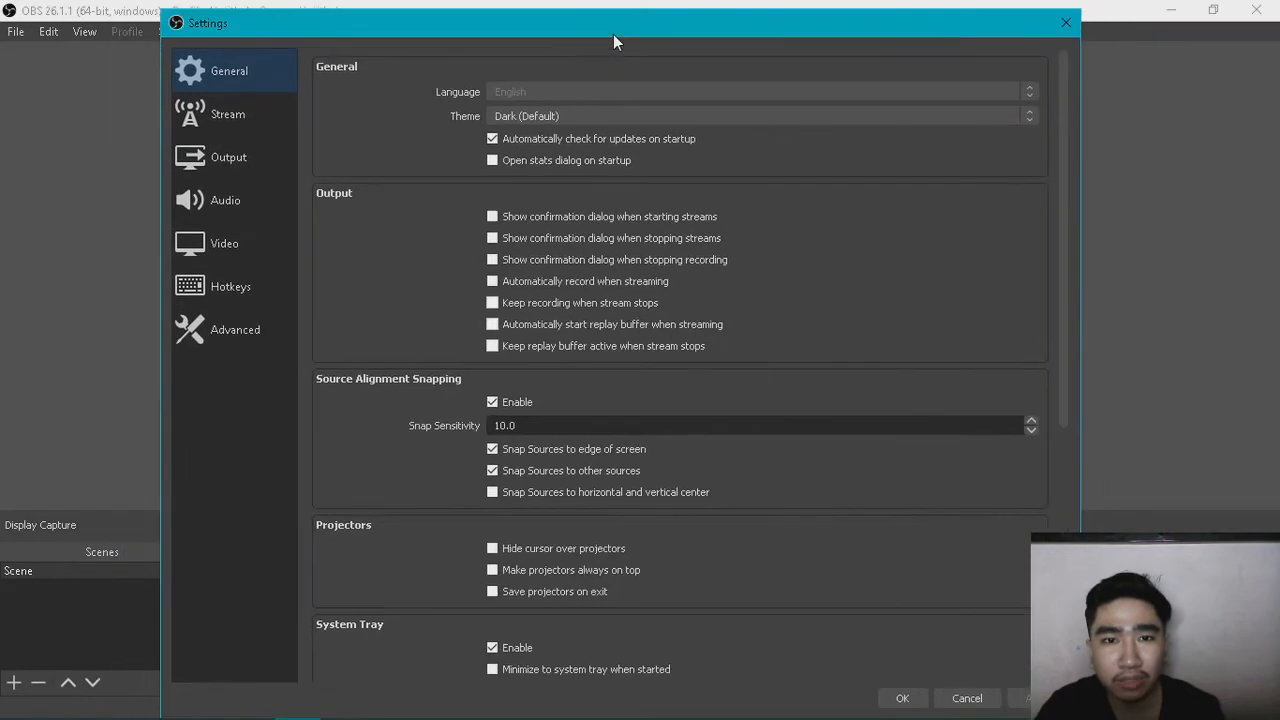
click(231, 300)
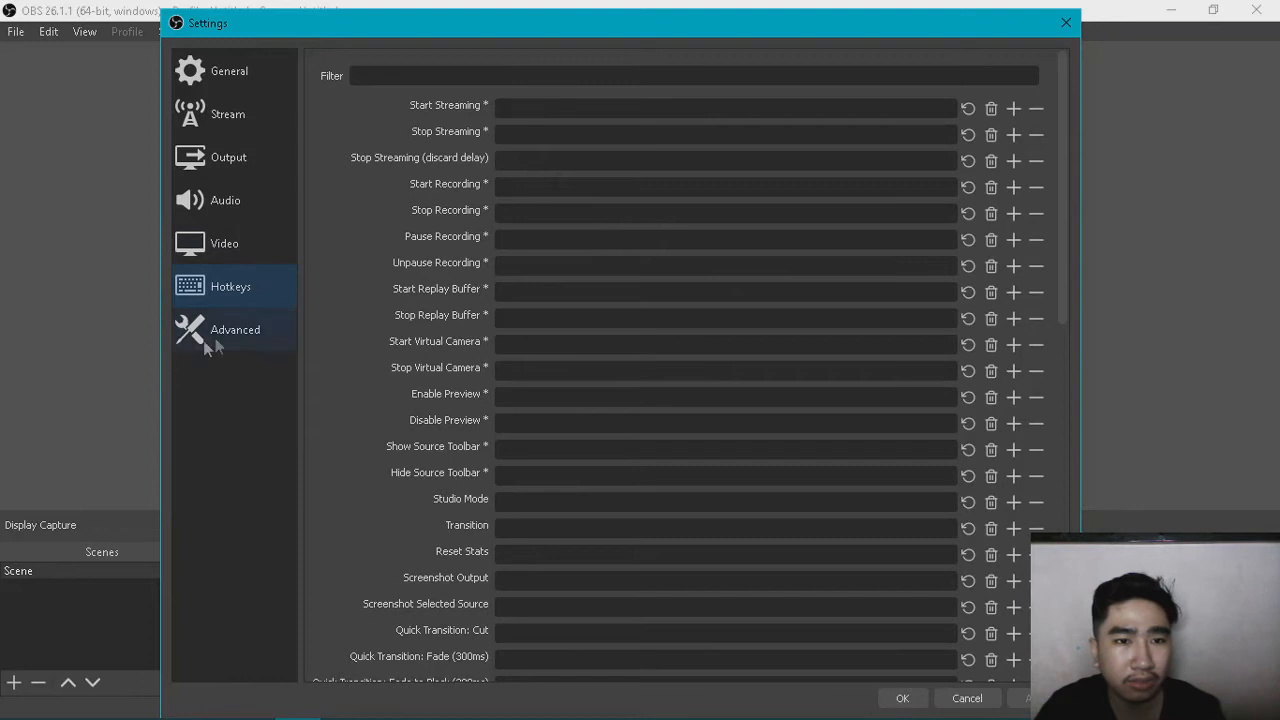
click(239, 336)
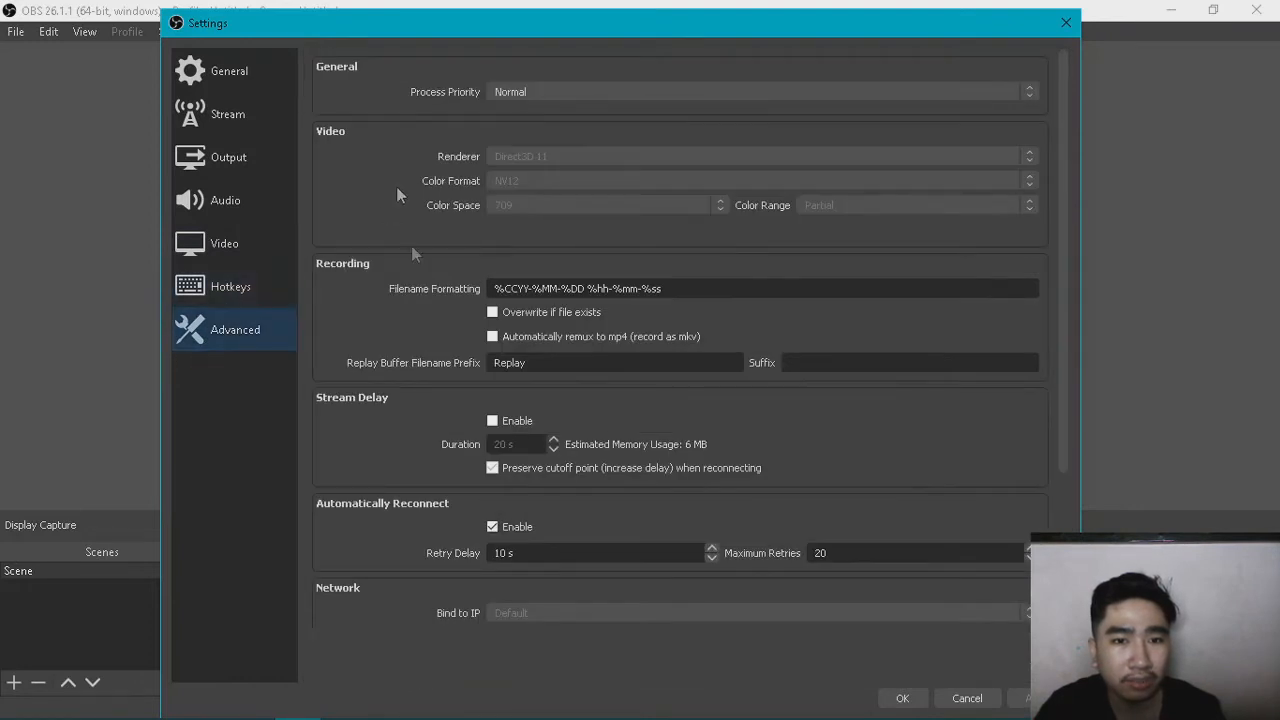
click(241, 246)
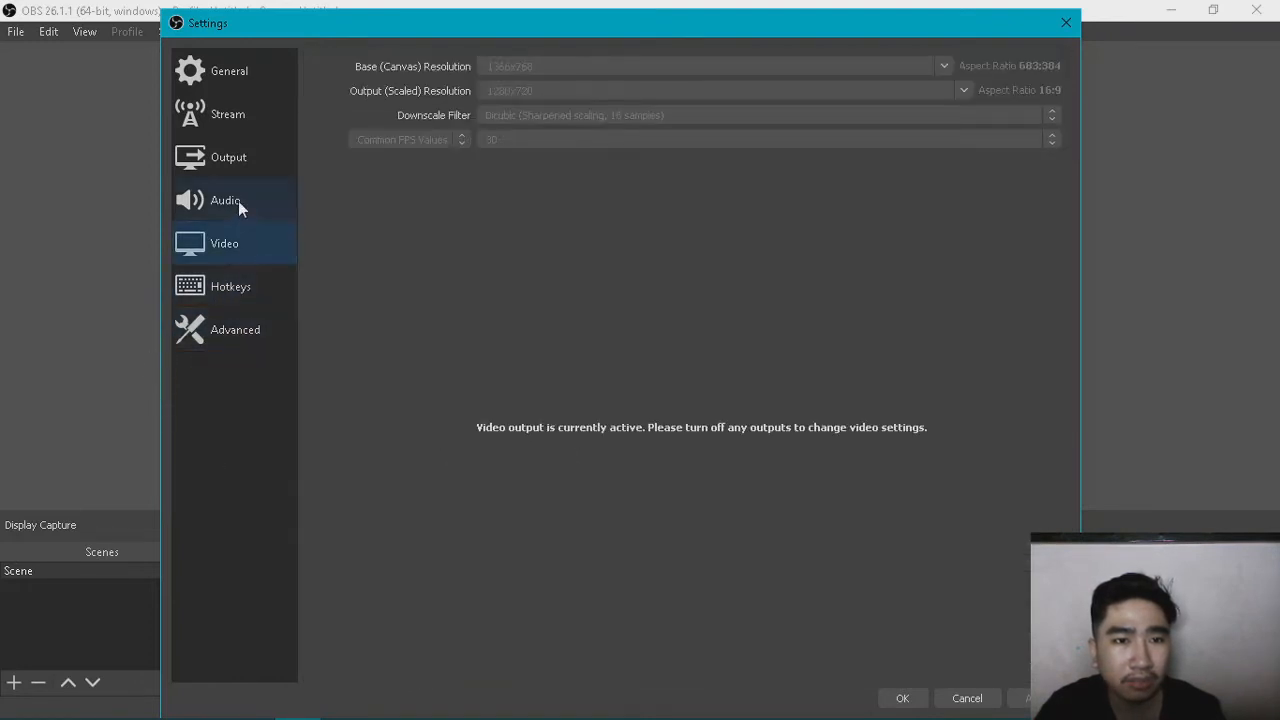
click(238, 201)
click(247, 164)
click(250, 121)
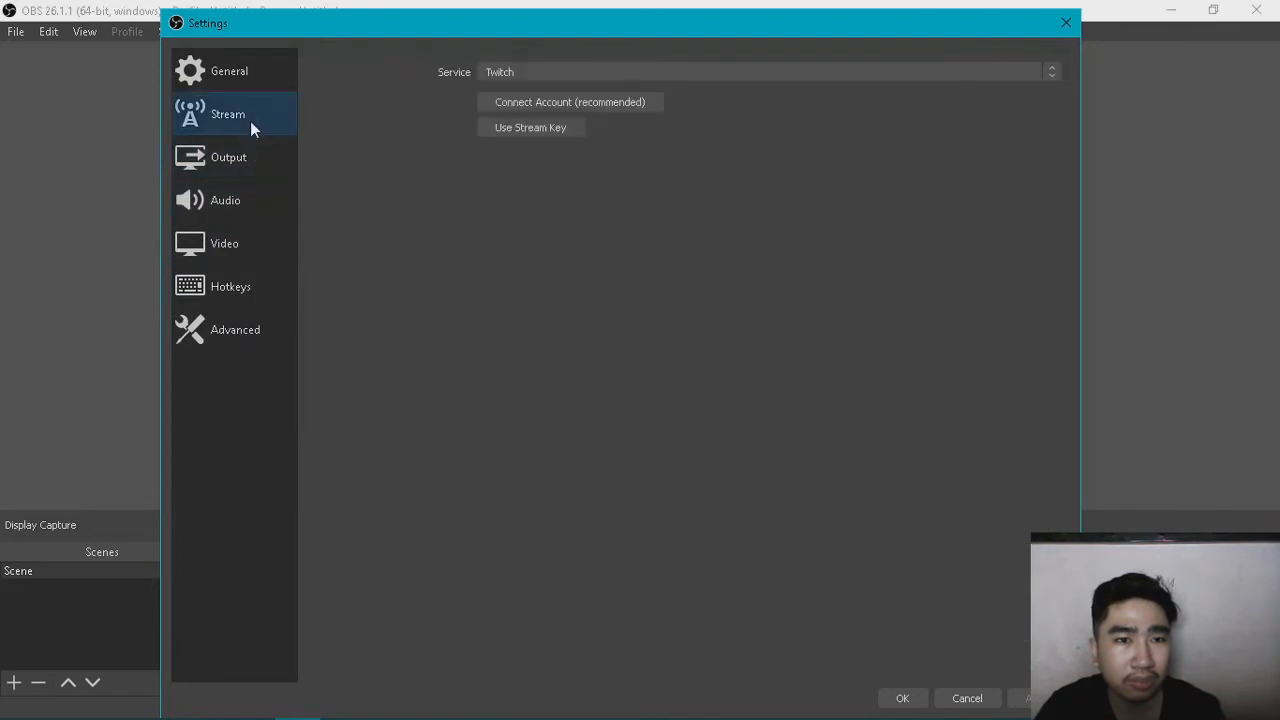
- Review the General and Output settings, accept the settings, and hide the Video Capture Device source
click(250, 75)
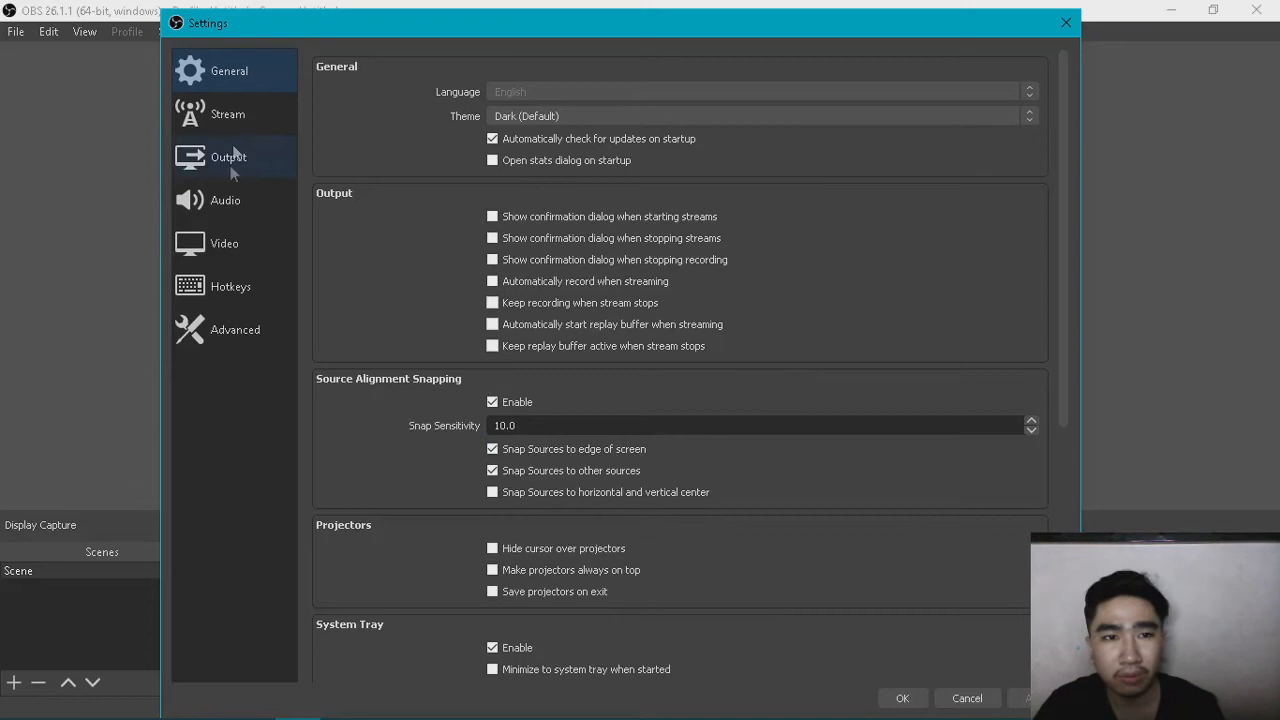
click(256, 155)
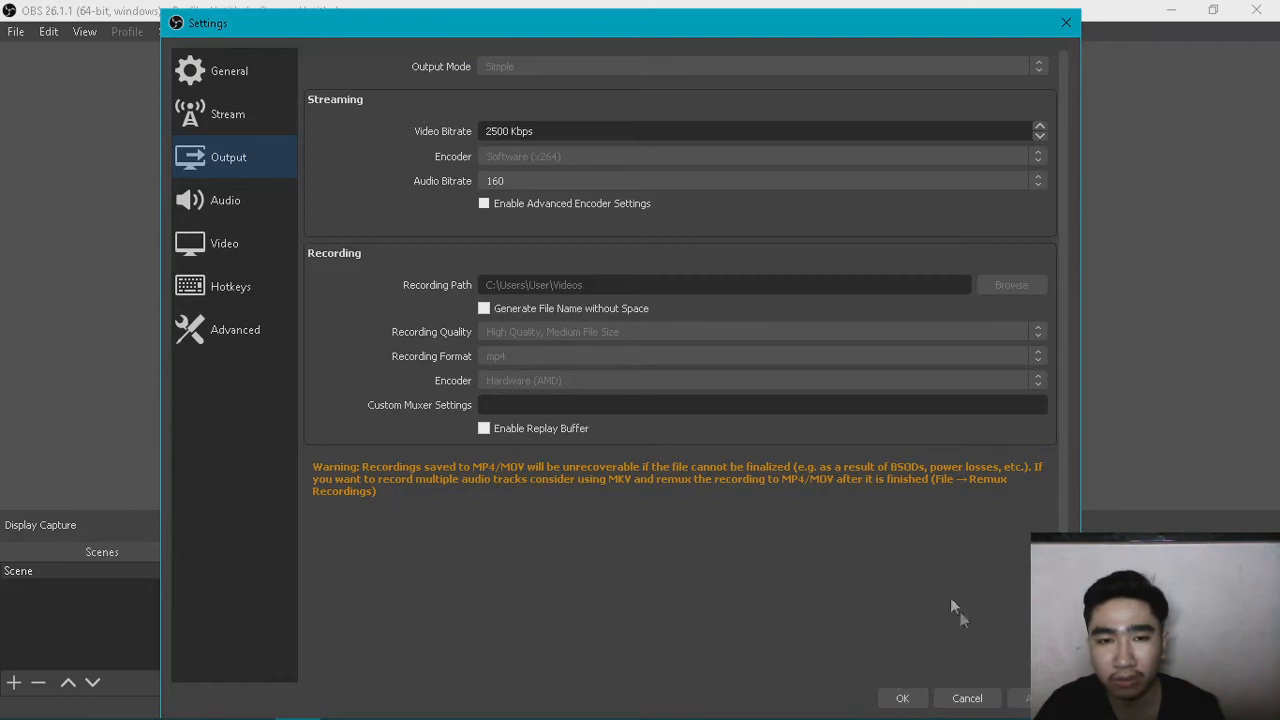
click(903, 698)
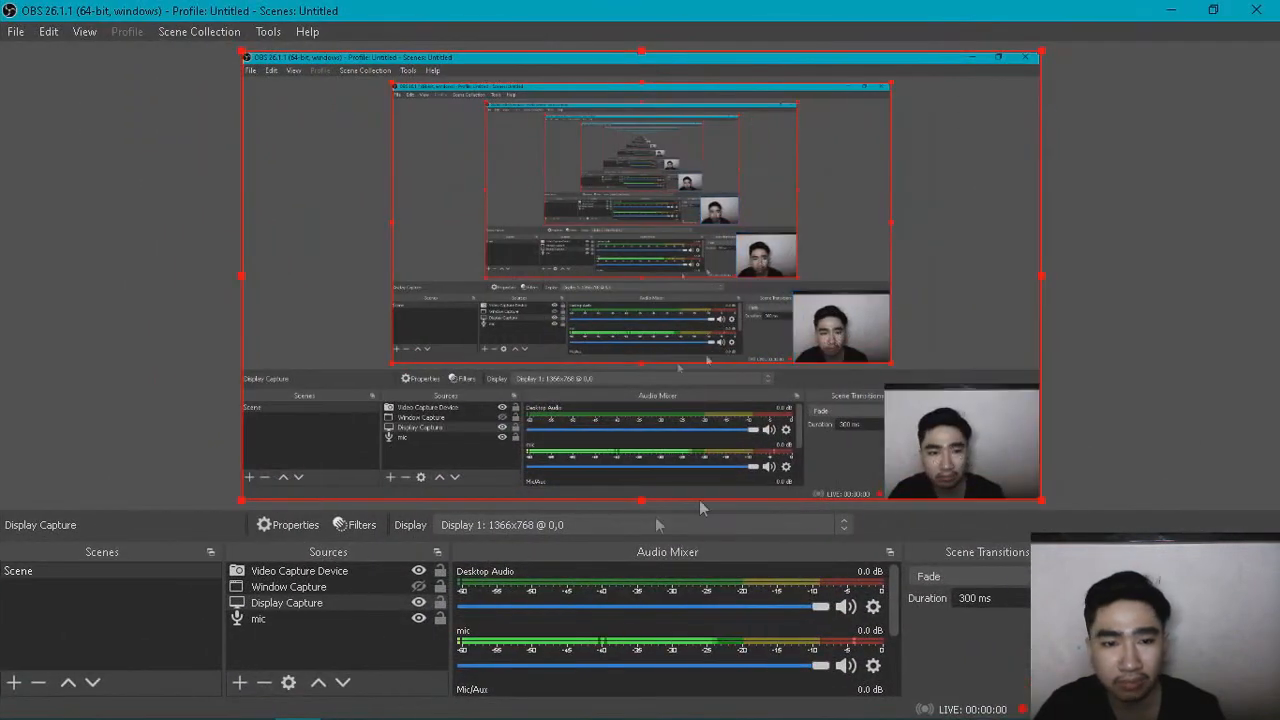
click(419, 571)
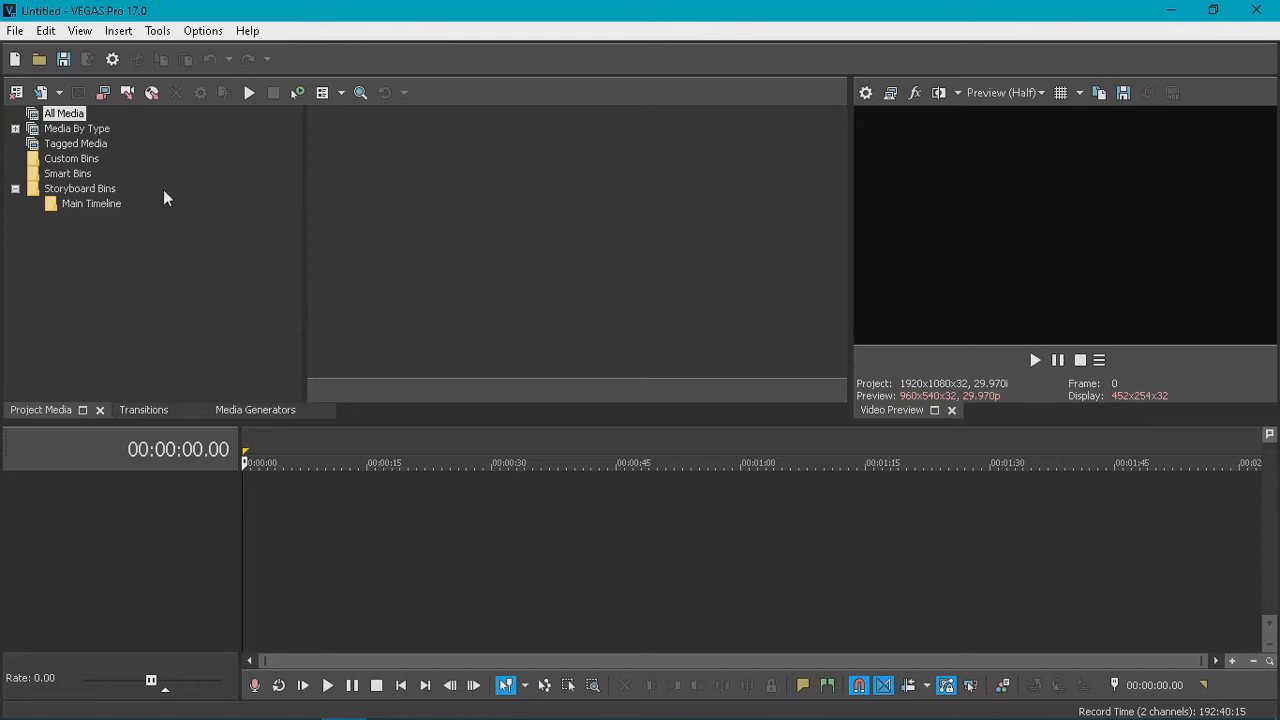
- Open the video file p1.mp4 from the Videos folder in the VEGAS Pro project
click(16, 62)
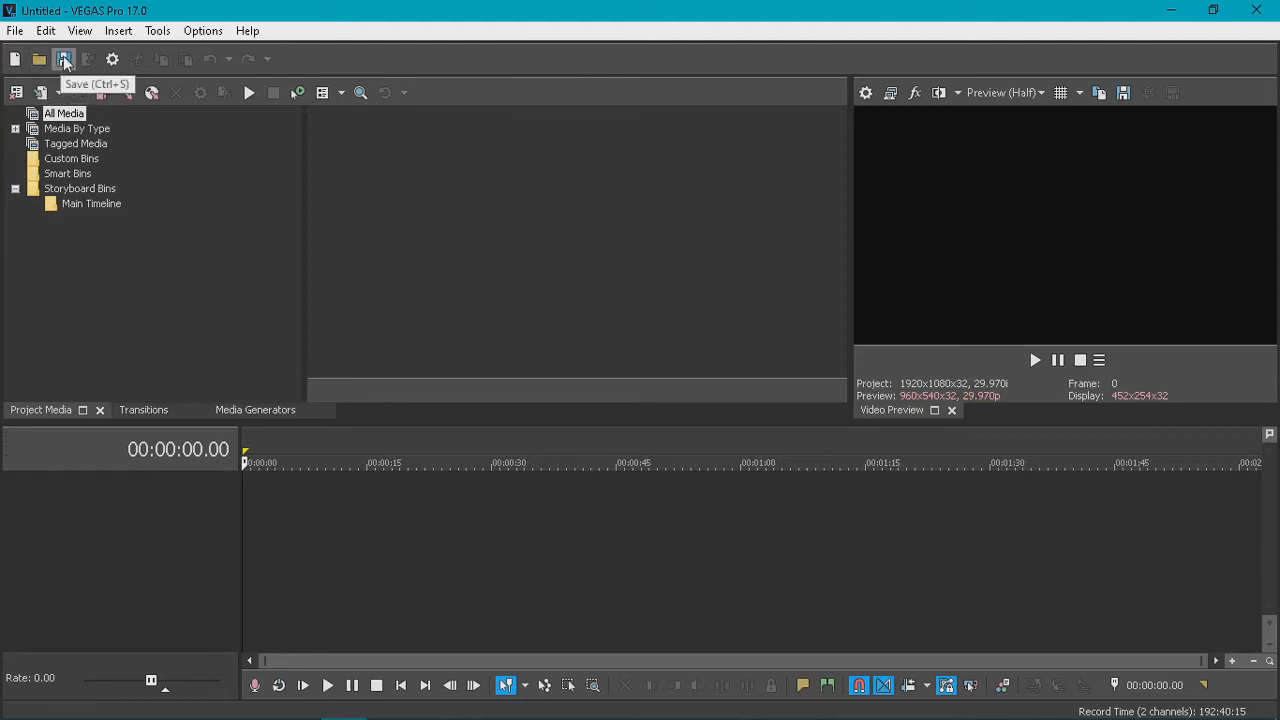
click(63, 62)
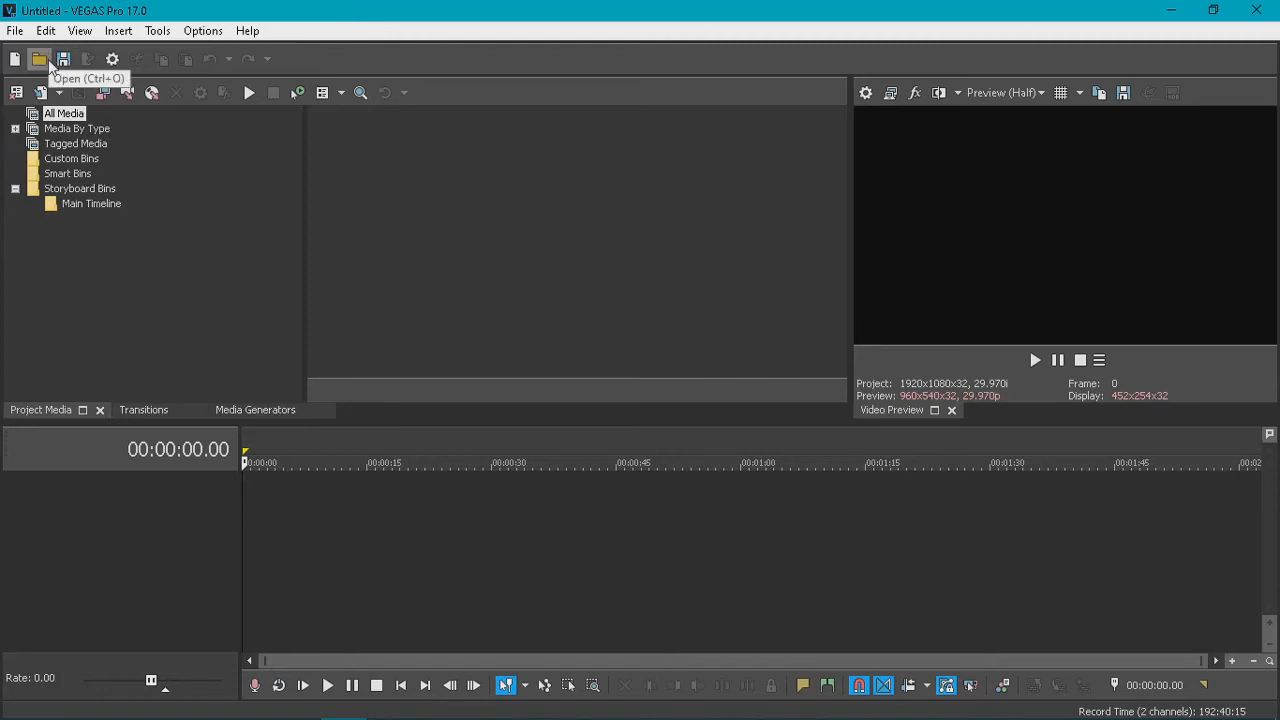
click(42, 62)
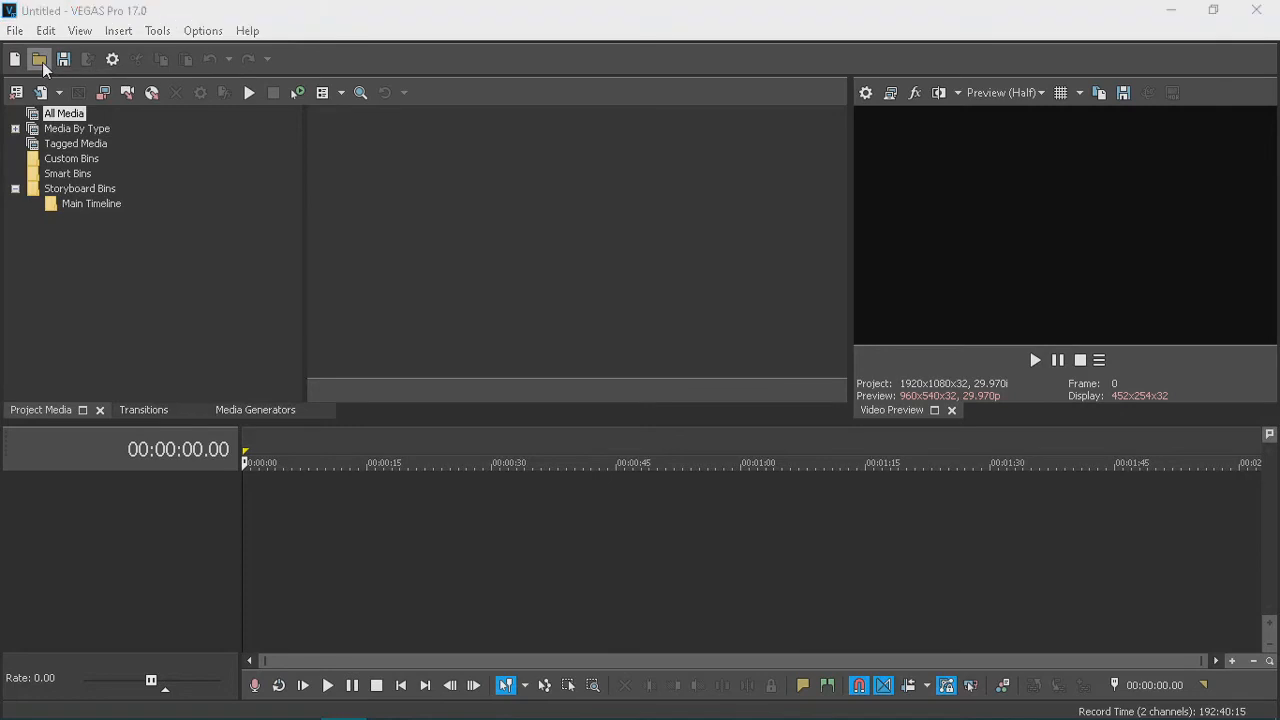
drag(496, 175, 490, 131)
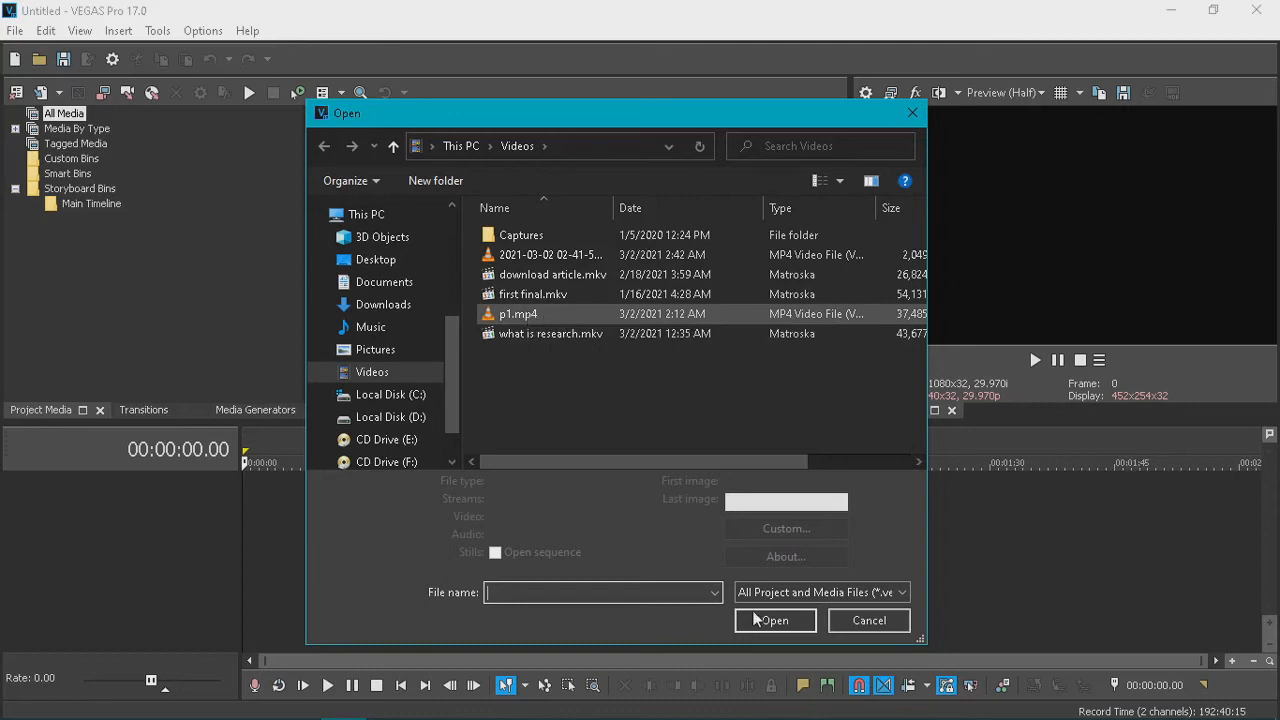
click(556, 315)
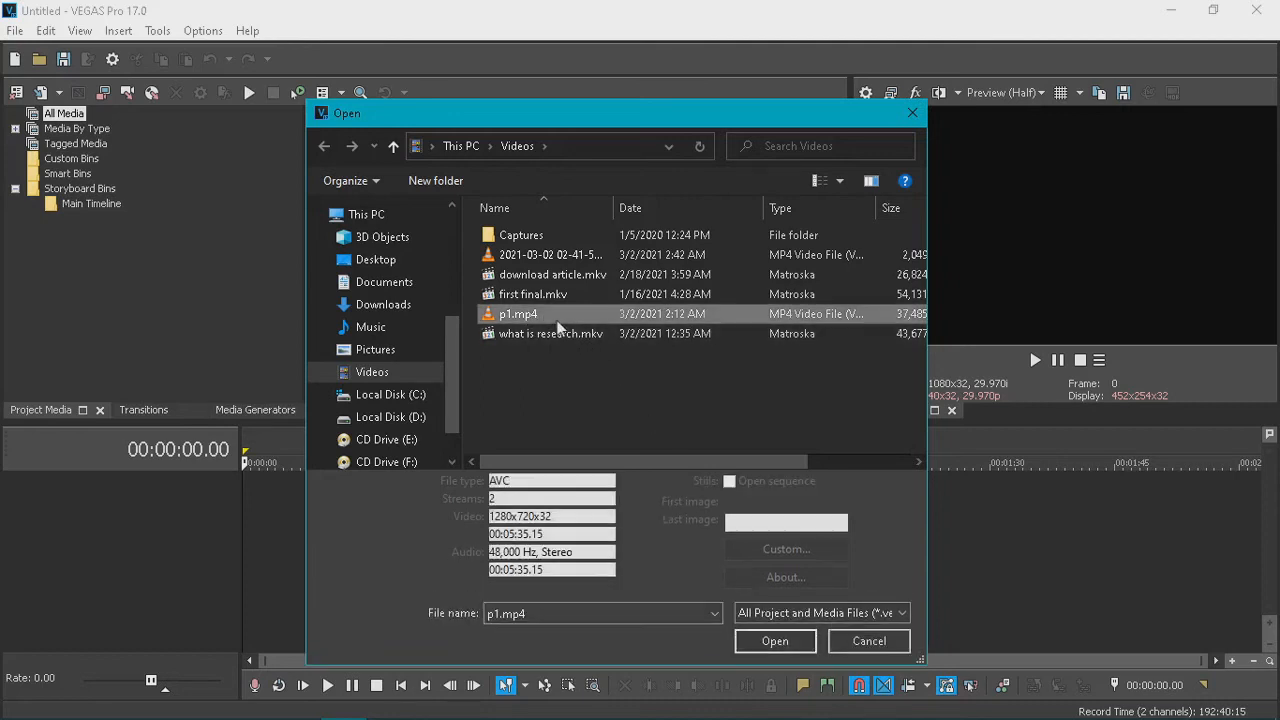
click(775, 641)
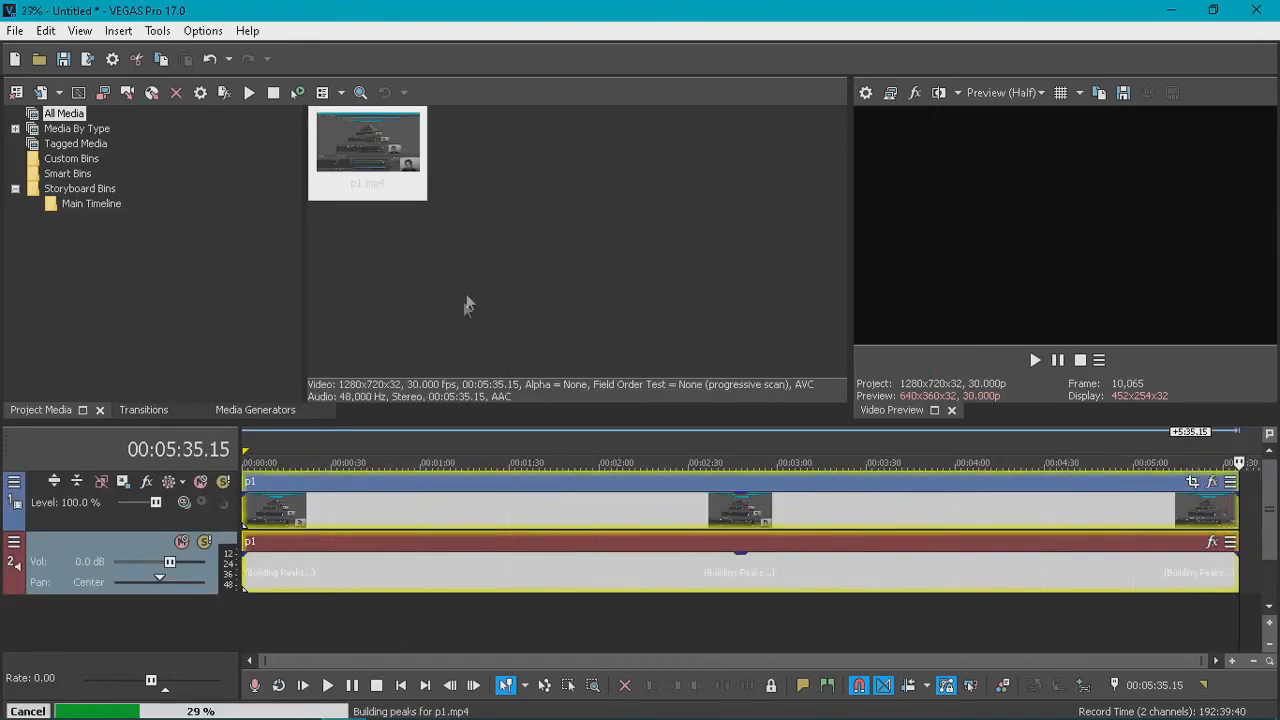
- Look through the p1 clip at several points on the timeline and place the cursor at 00:00:05.11
click(551, 603)
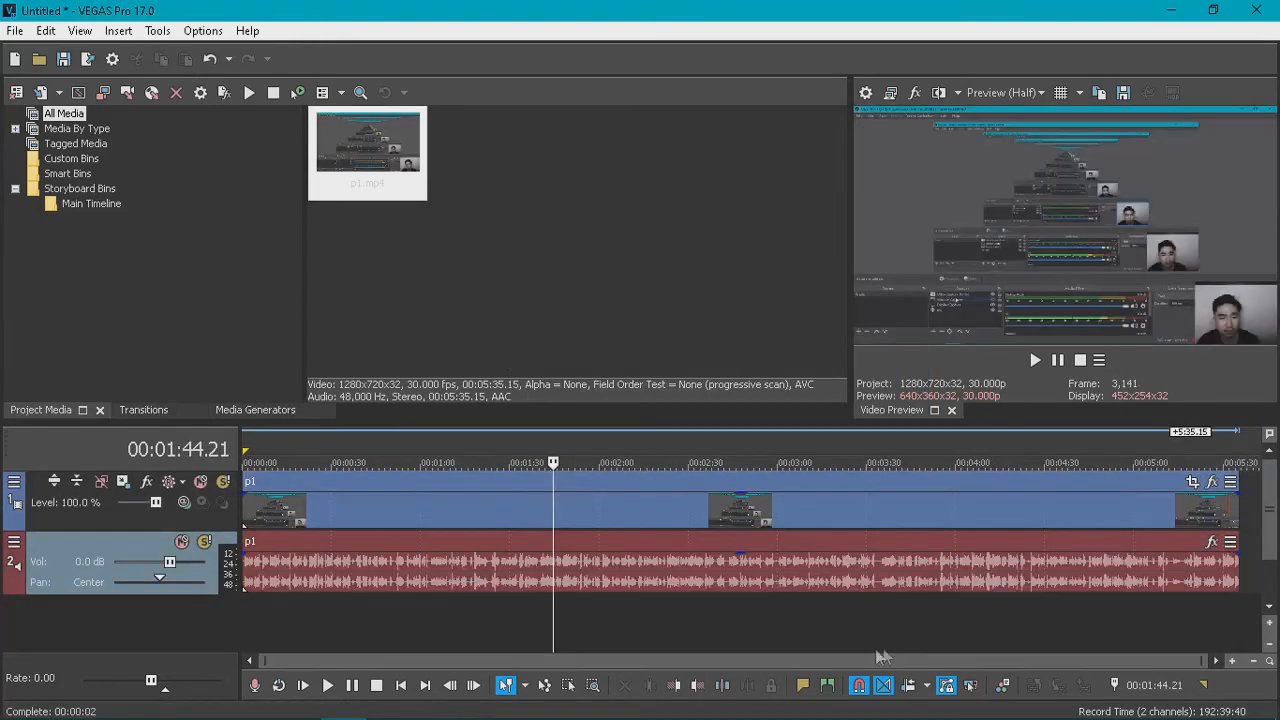
click(920, 628)
click(1064, 638)
click(908, 624)
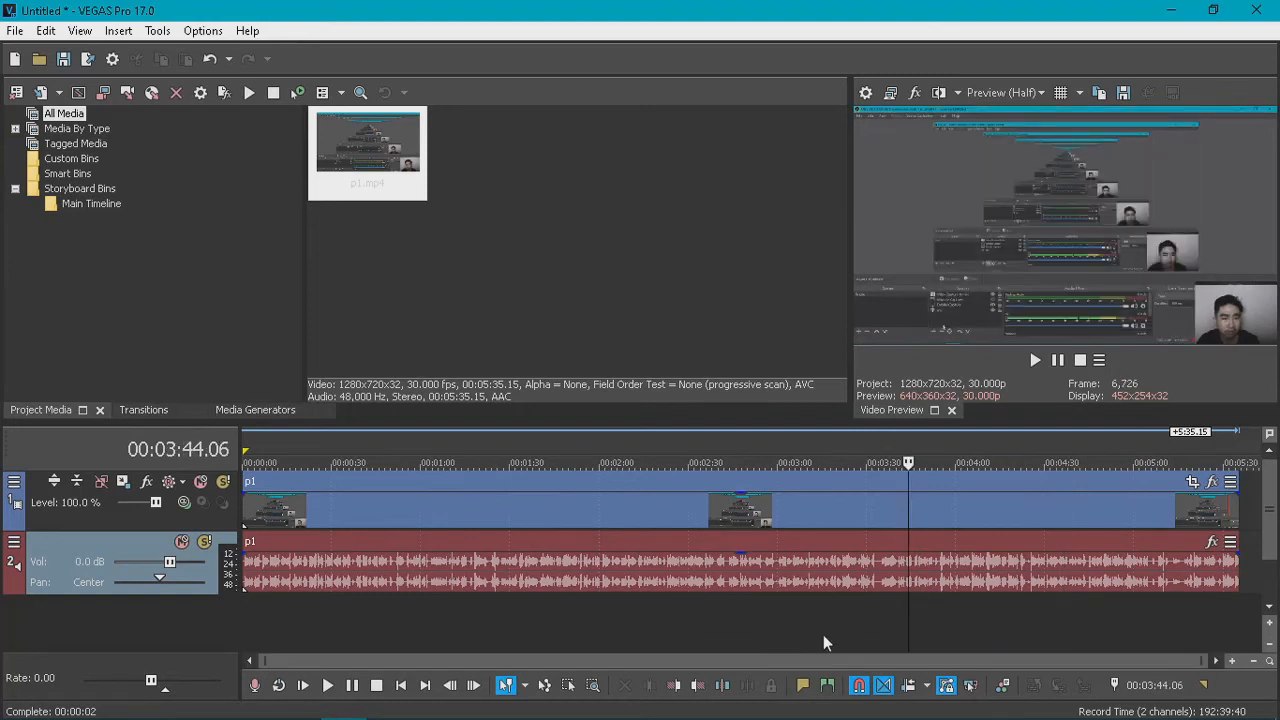
click(380, 622)
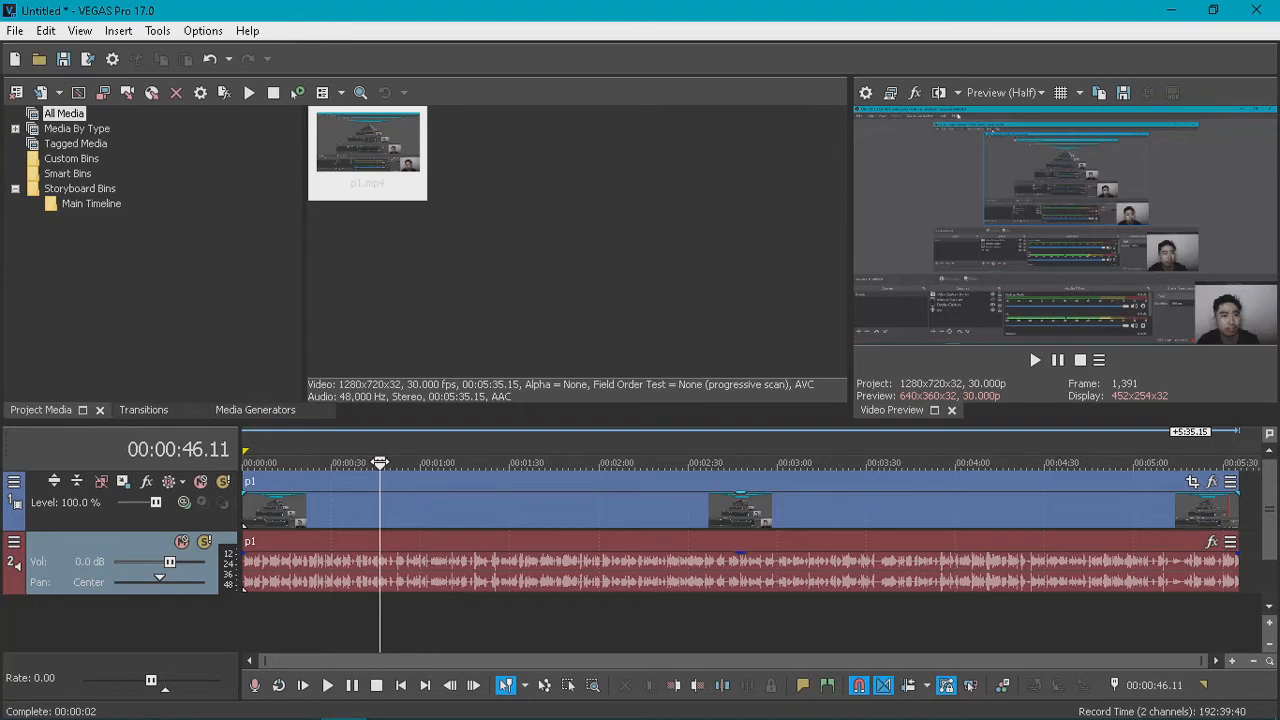
key(space)
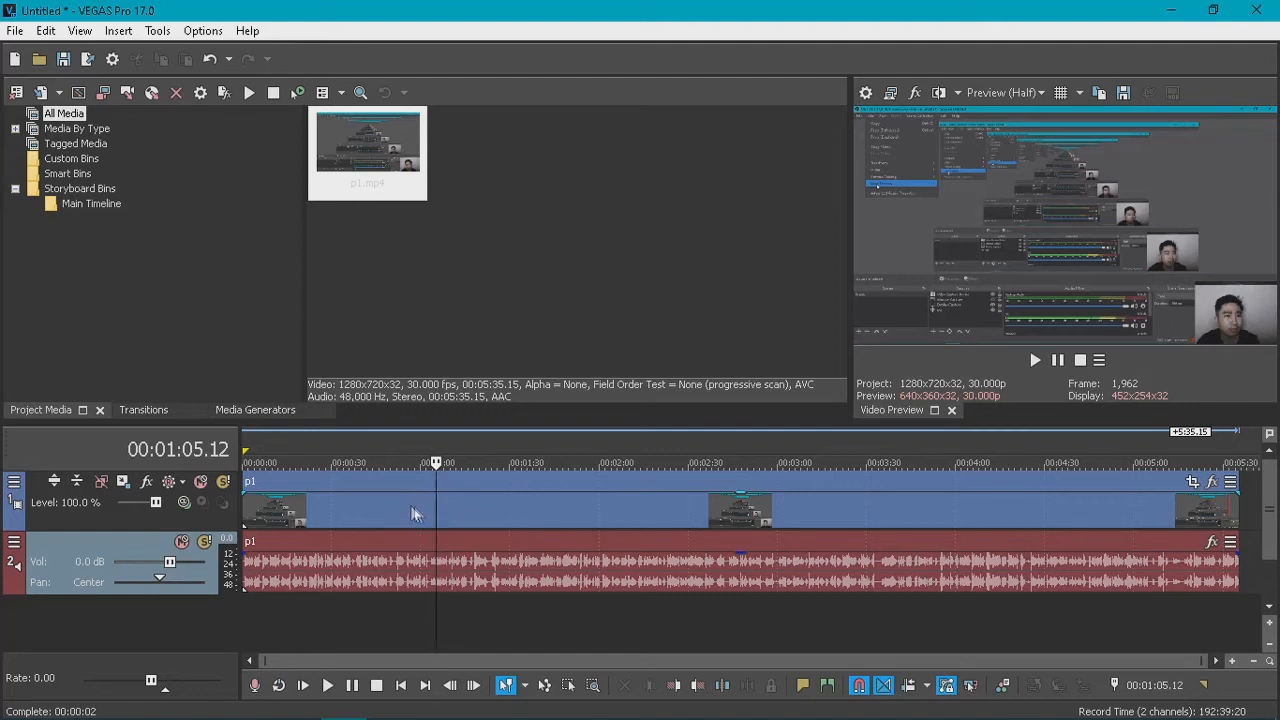
drag(431, 517, 360, 495)
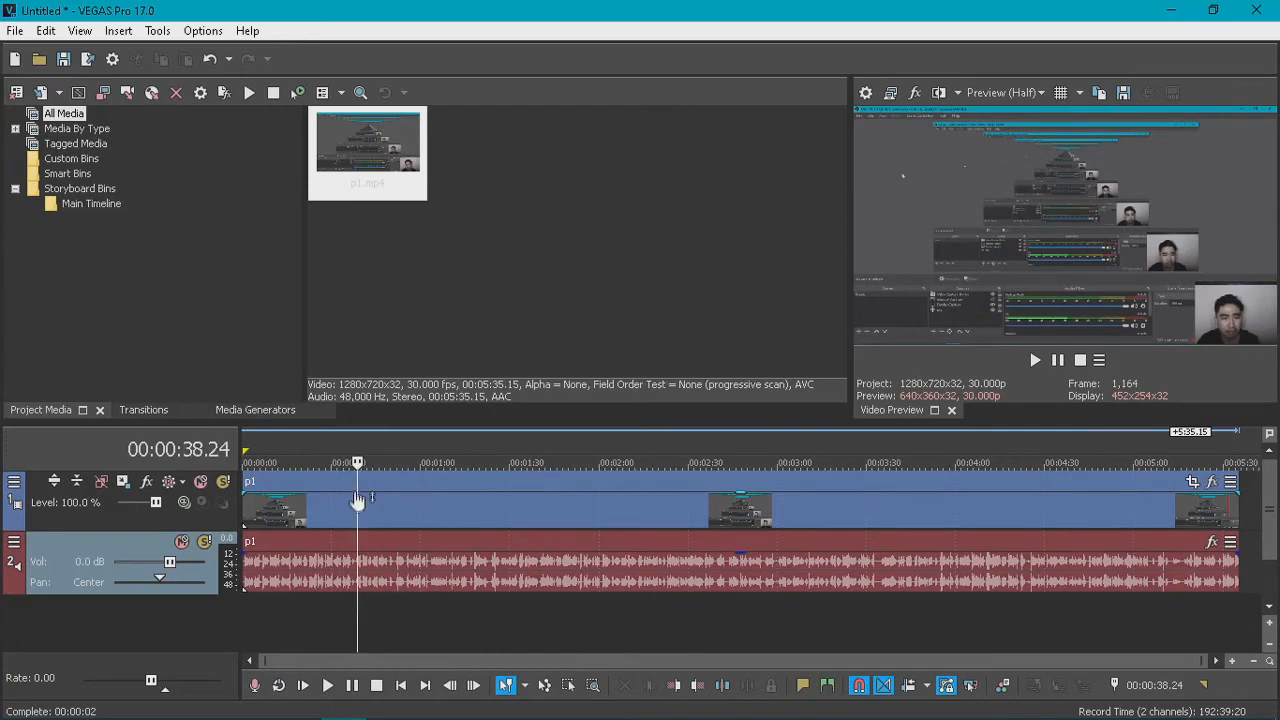
drag(357, 498, 260, 497)
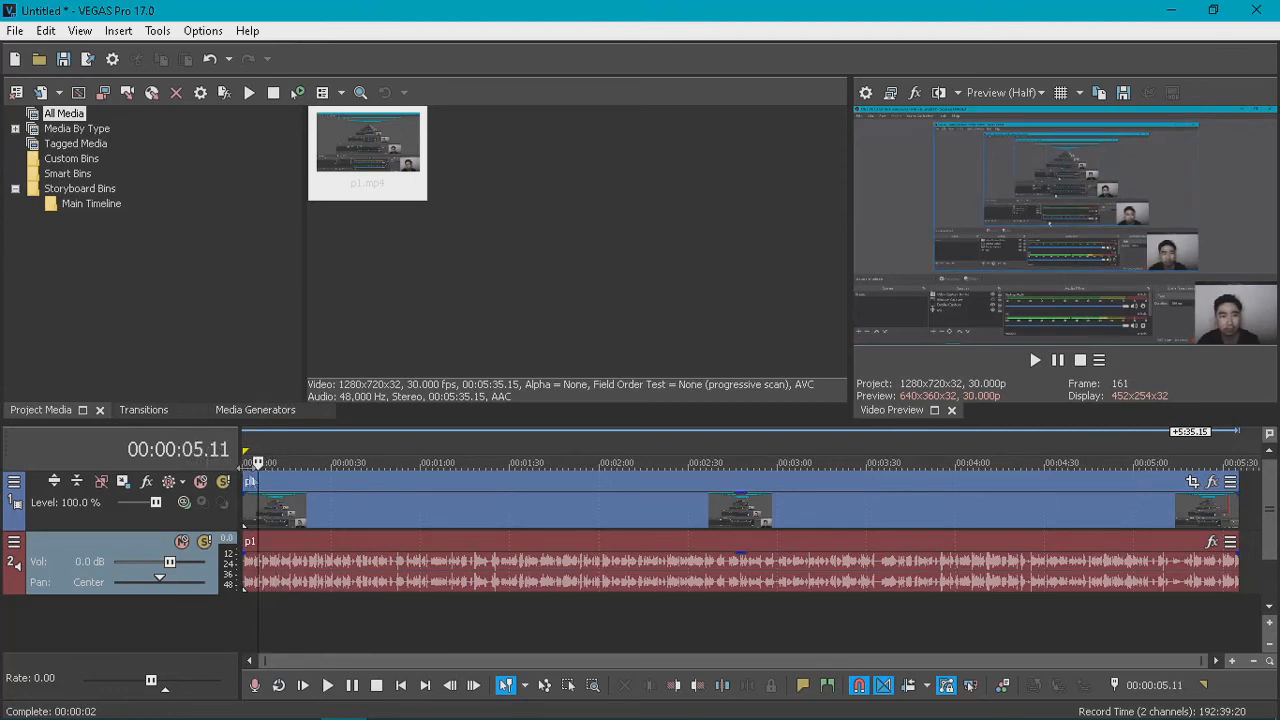
mouse_move(258, 495)
mouse_down()
mouse_move(276, 507)
mouse_move(258, 511)
mouse_up()
- Set the timeline cursor position to 00:00:00.06
click(1131, 686)
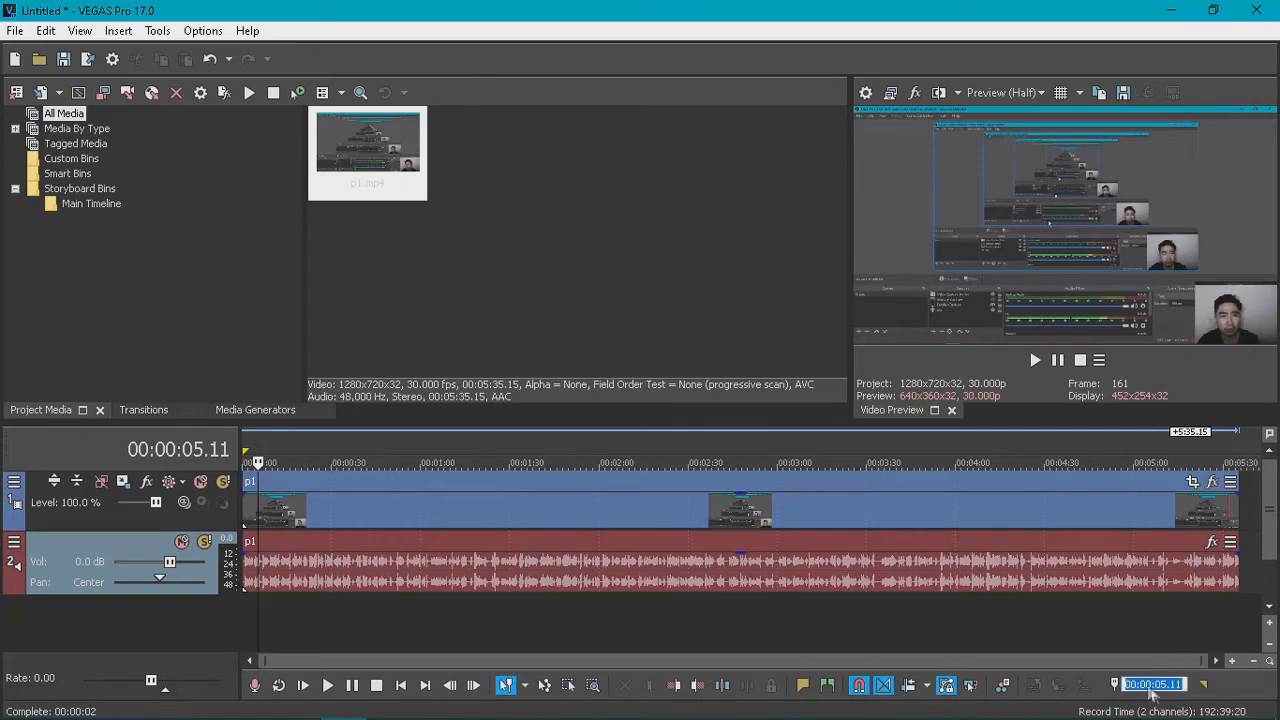
click(1176, 688)
key(BackSpace)
key(BackSpace)
key(BackSpace)
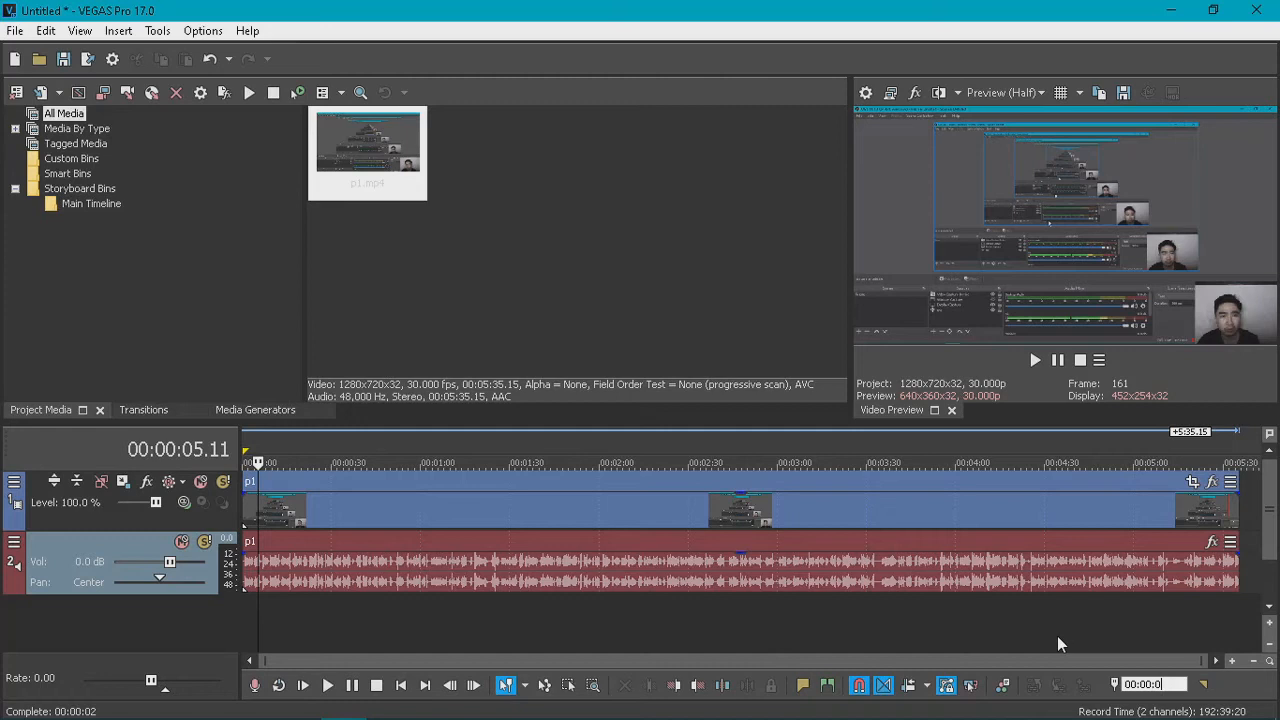
text(6)
key(Return)
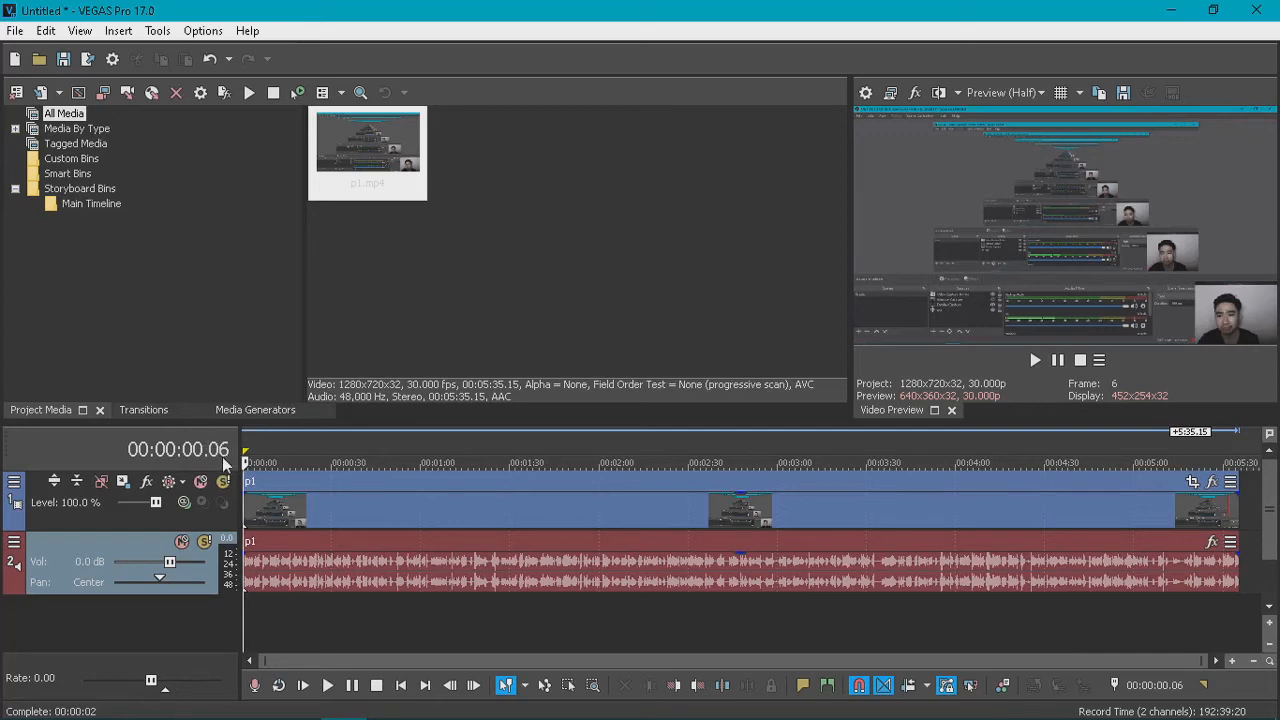
- Select the p1 clip, set the cursor position to 00:00:05.11 and trim the clip's start there
click(250, 513)
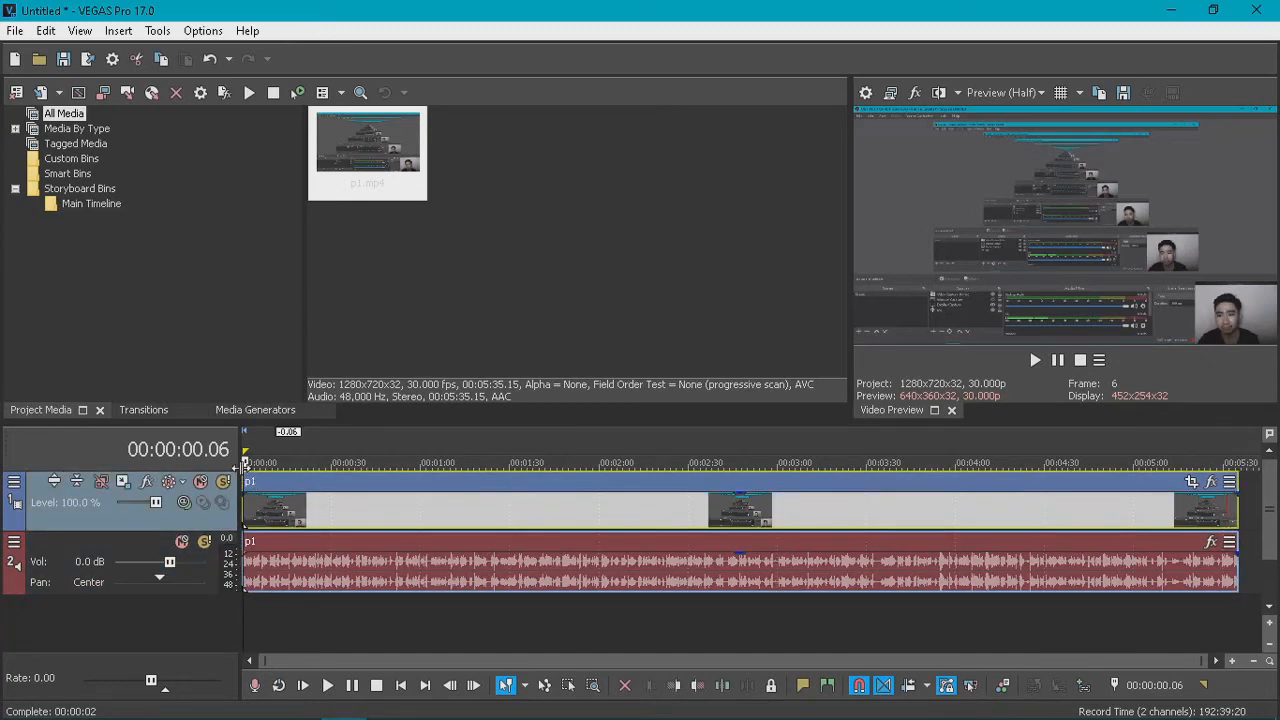
click(1170, 686)
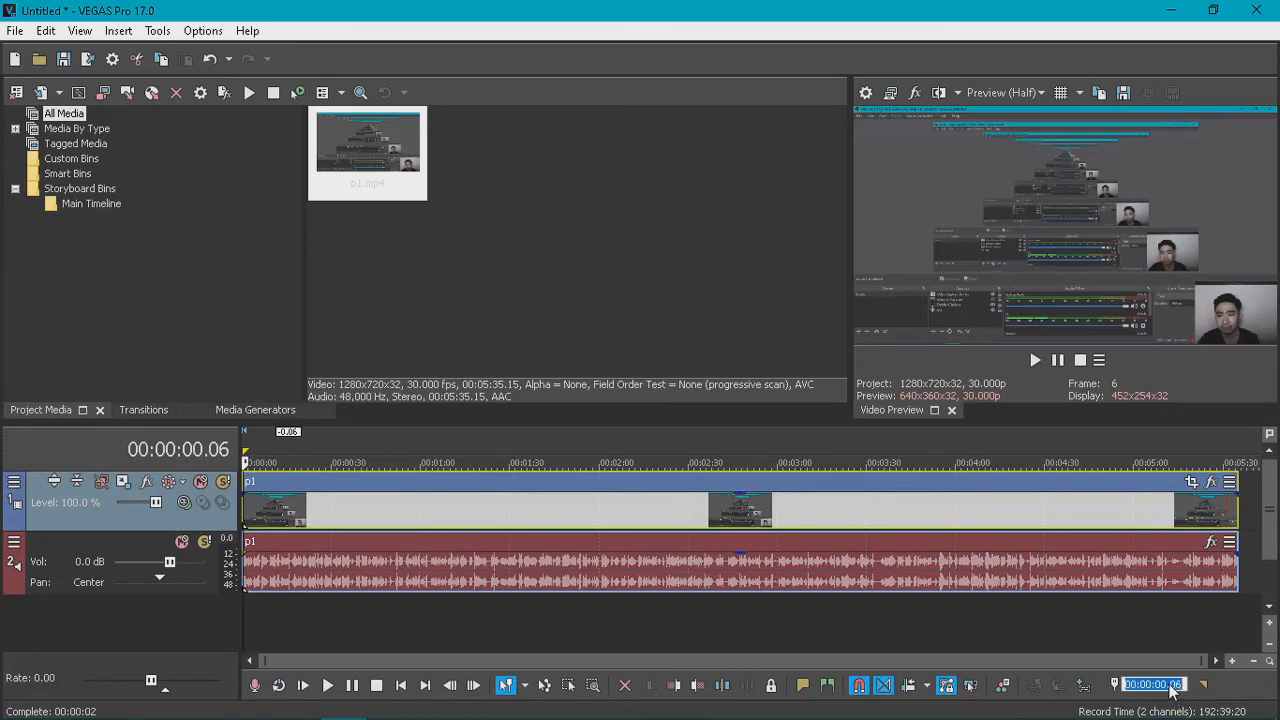
click(1171, 686)
key(Return)
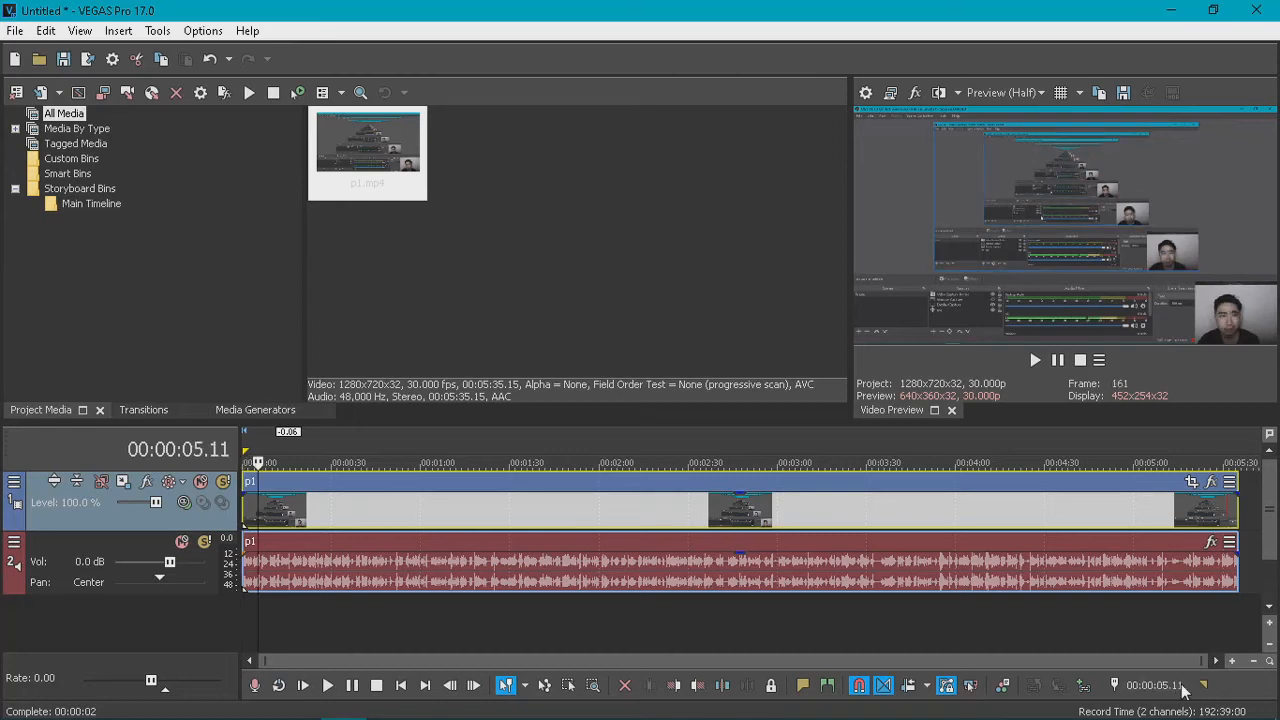
right_click(268, 488)
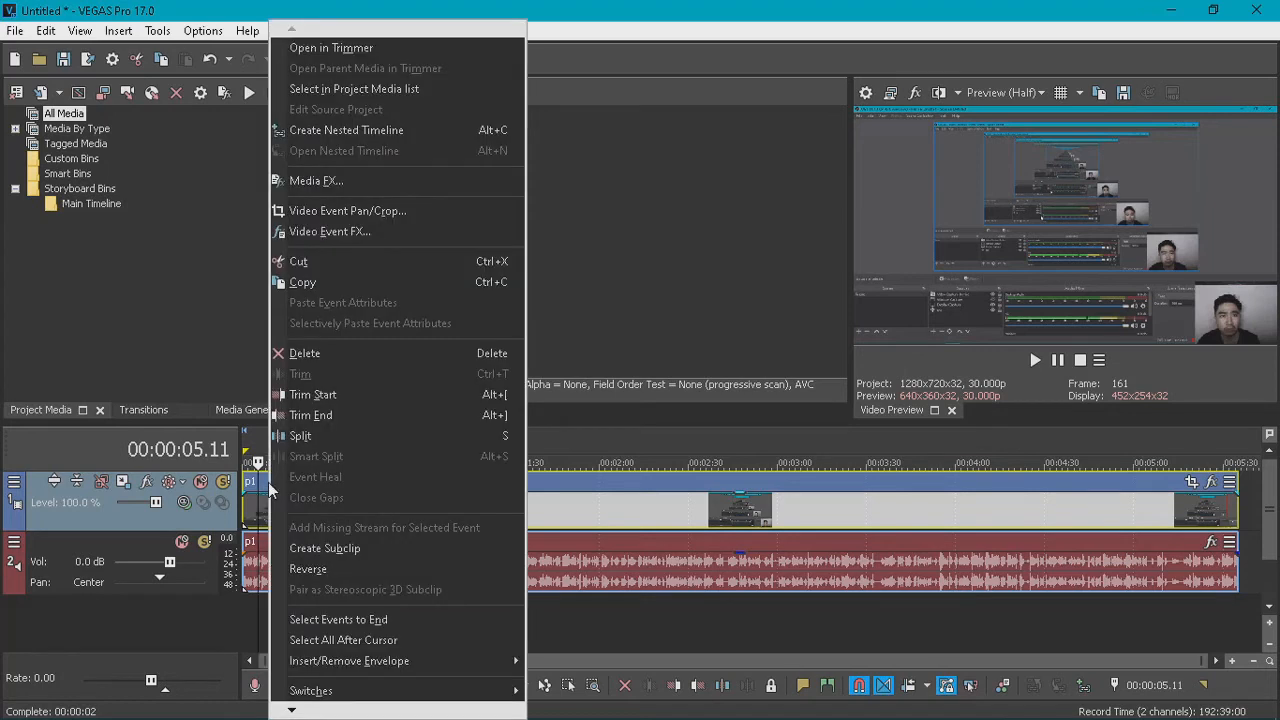
click(298, 397)
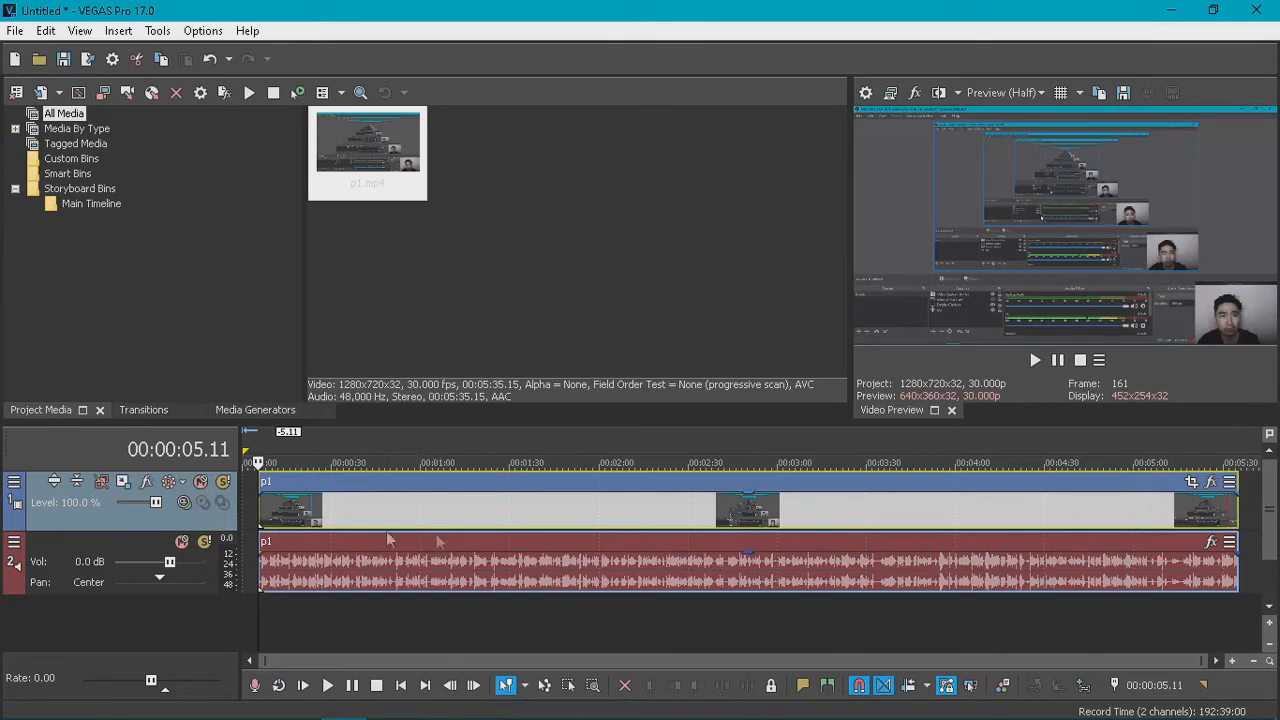
- Trim the end of the p1 clip at 00:05:22.27, and undo both the end and start trims
click(1201, 489)
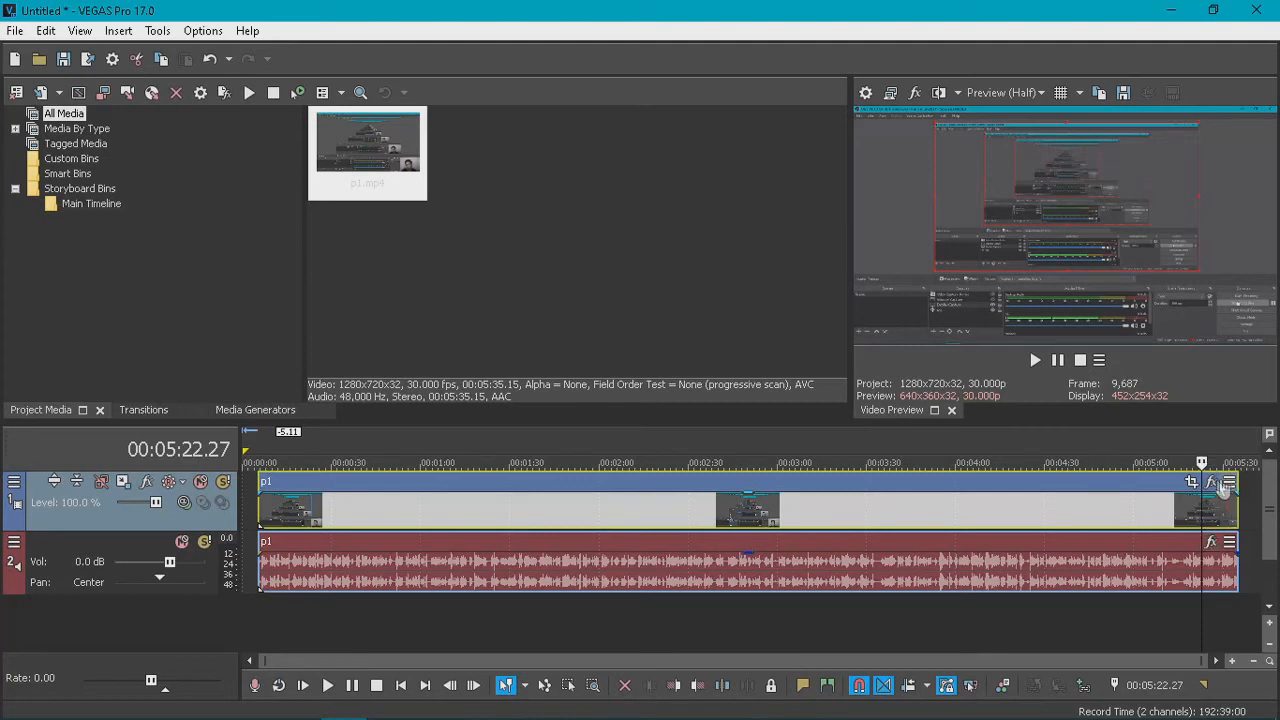
right_click(1150, 488)
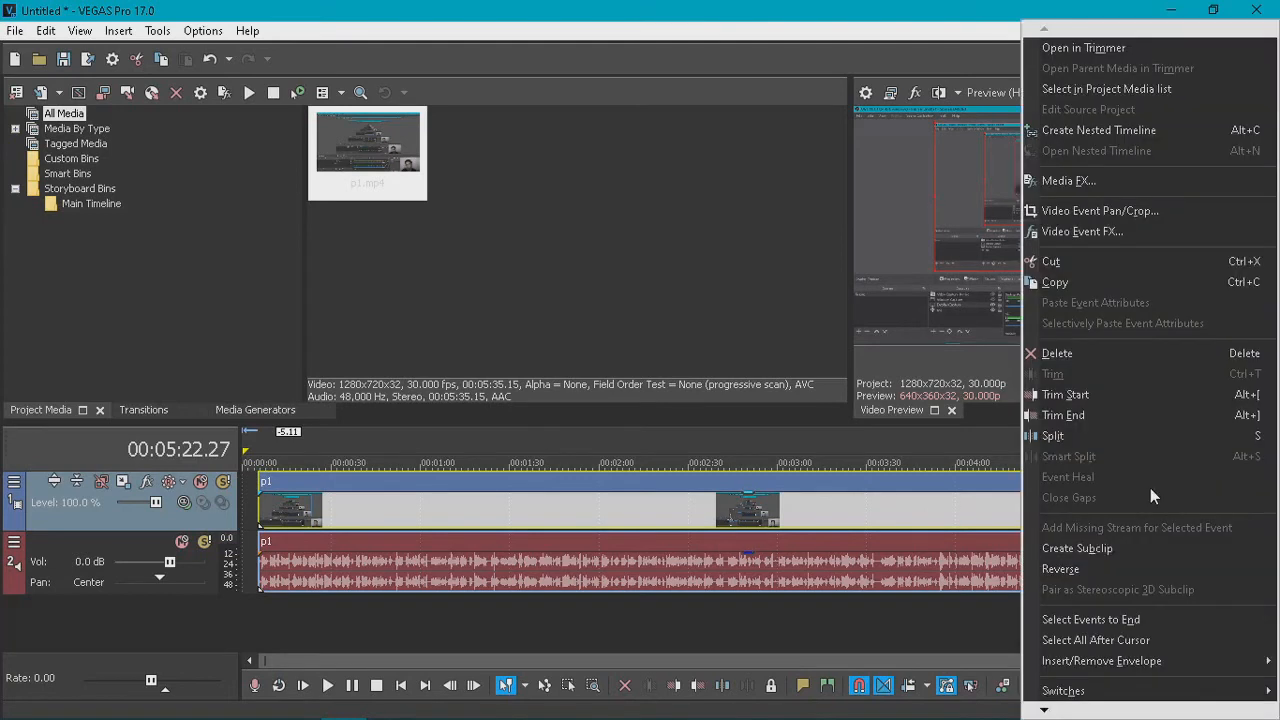
click(1113, 412)
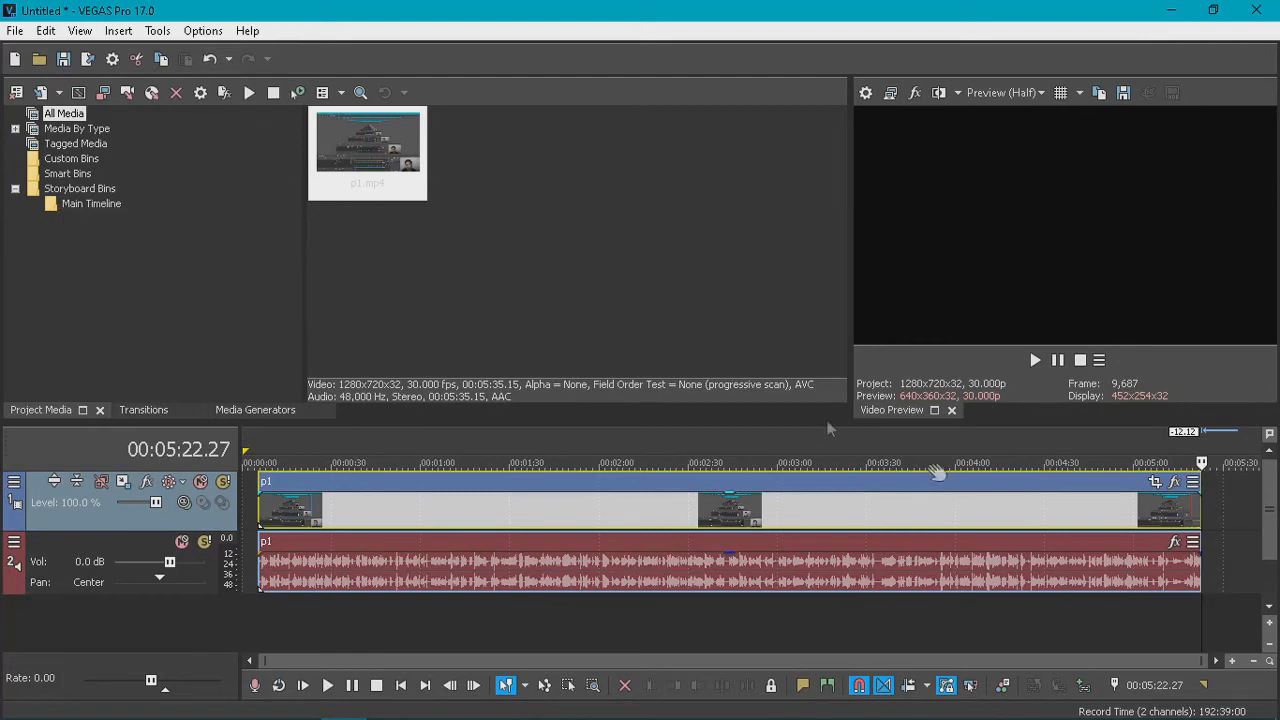
click(205, 62)
click(205, 62)
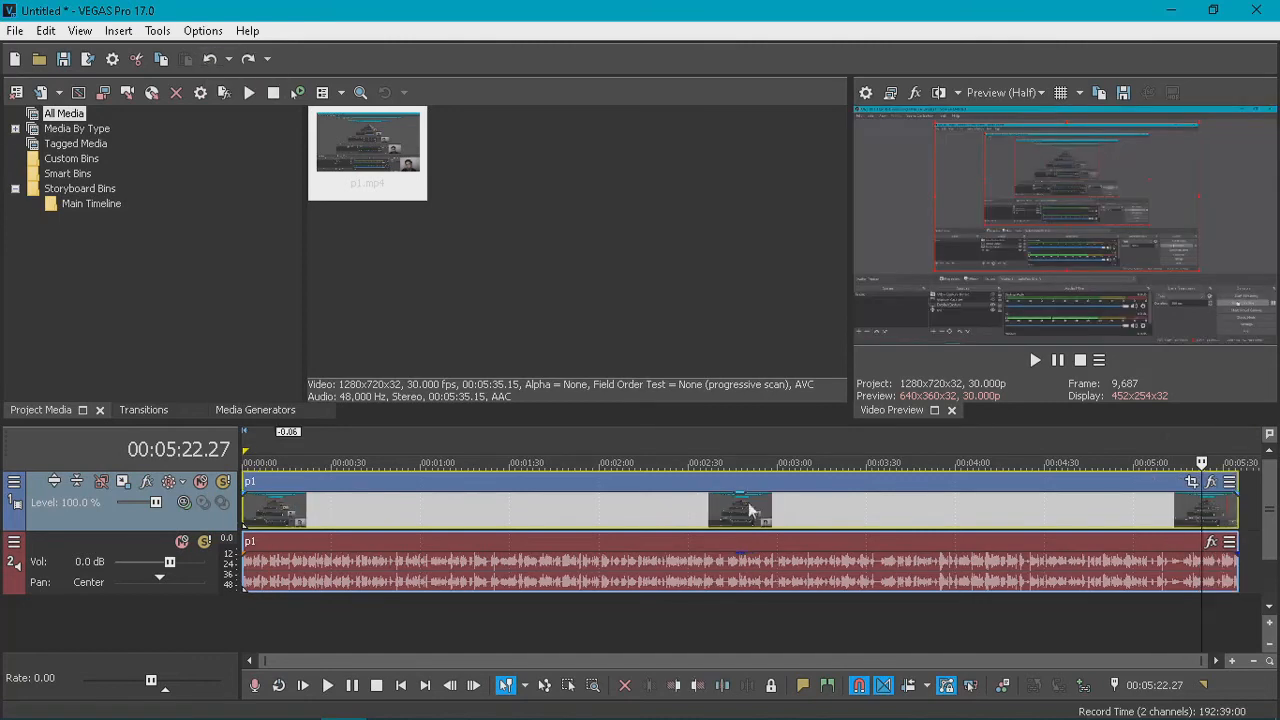
- Split the p1 clip at 00:03:02.08 on the timeline
click(1156, 632)
click(991, 628)
click(783, 631)
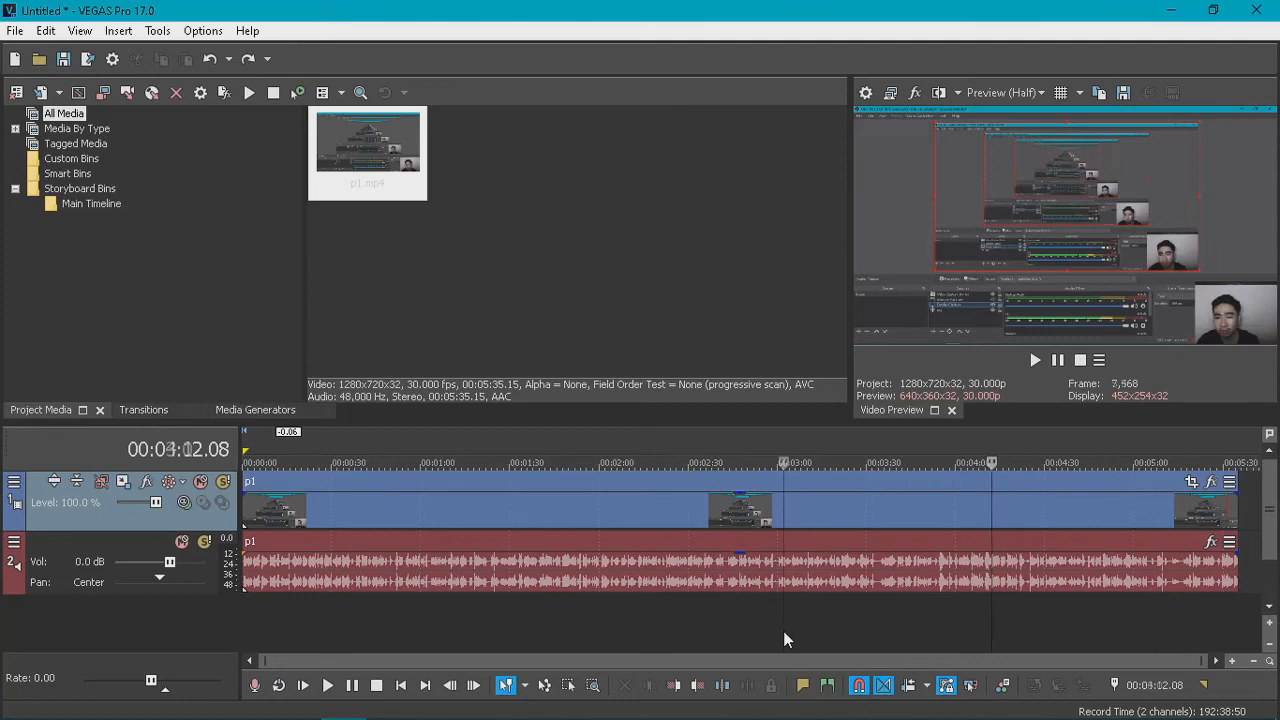
right_click(796, 482)
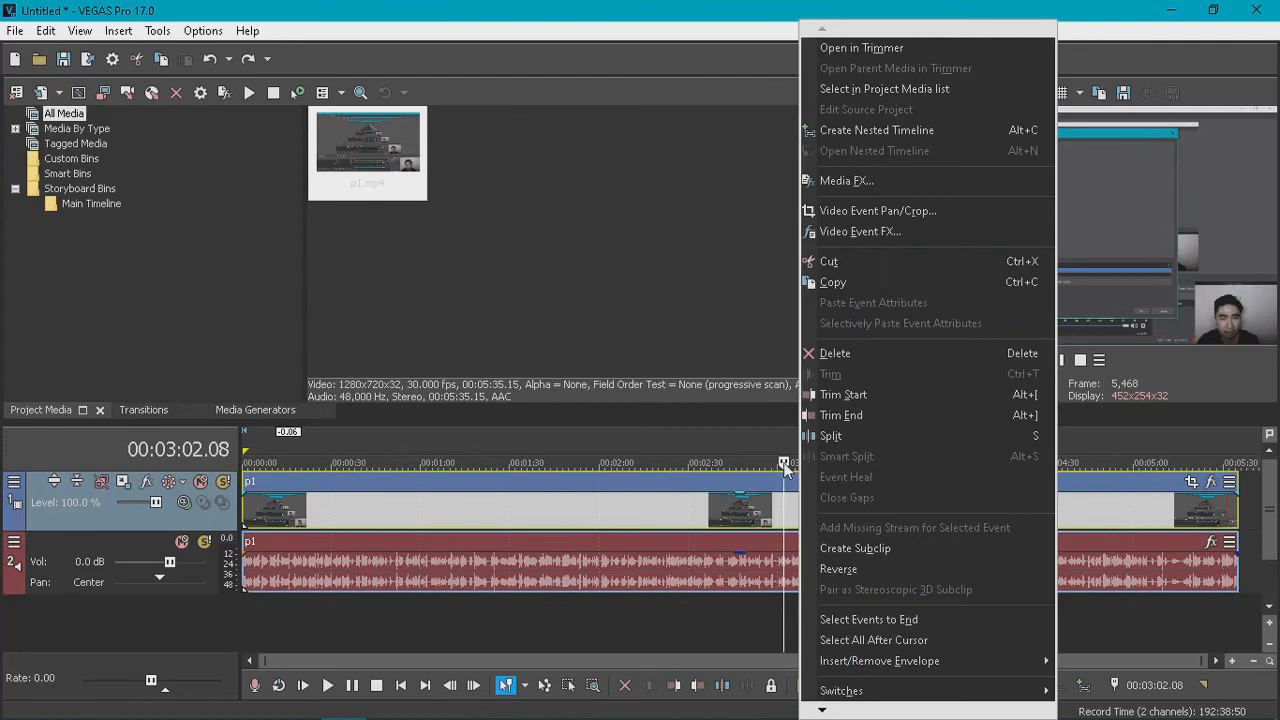
click(840, 439)
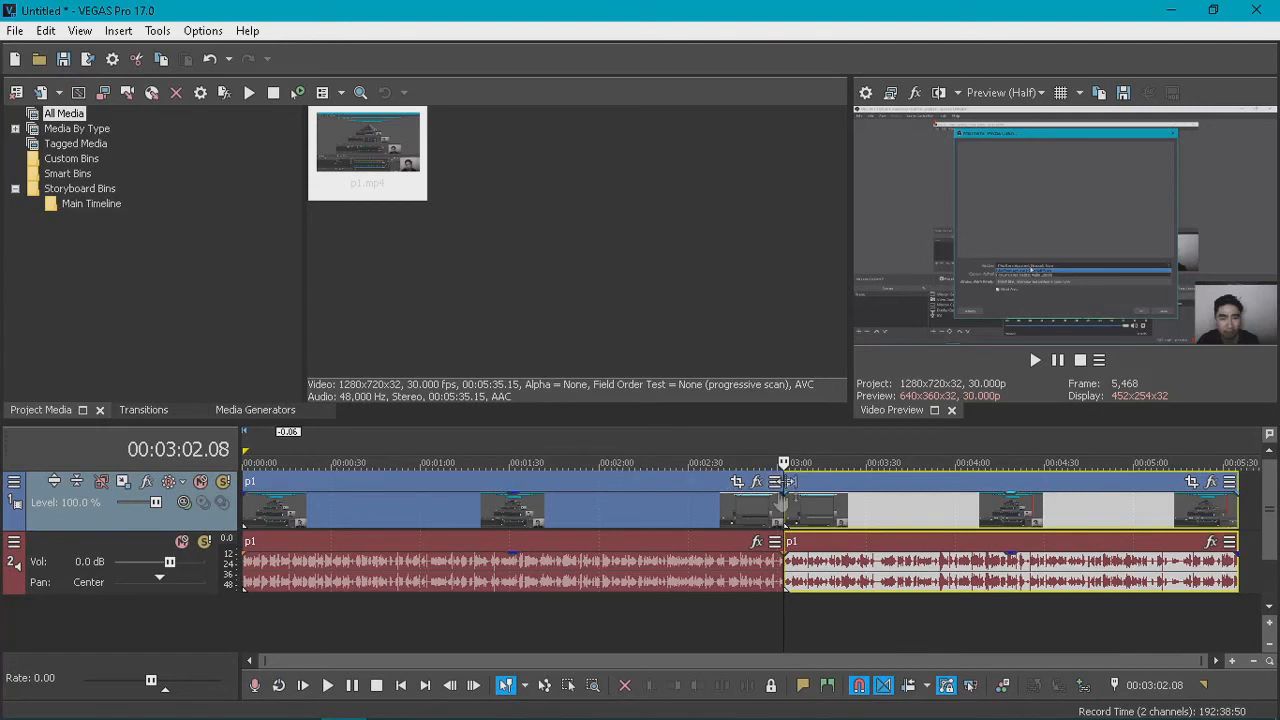
- Move the second clip part about 36 seconds further along the timeline, and move it back against the first part
click(722, 634)
drag(823, 480, 984, 515)
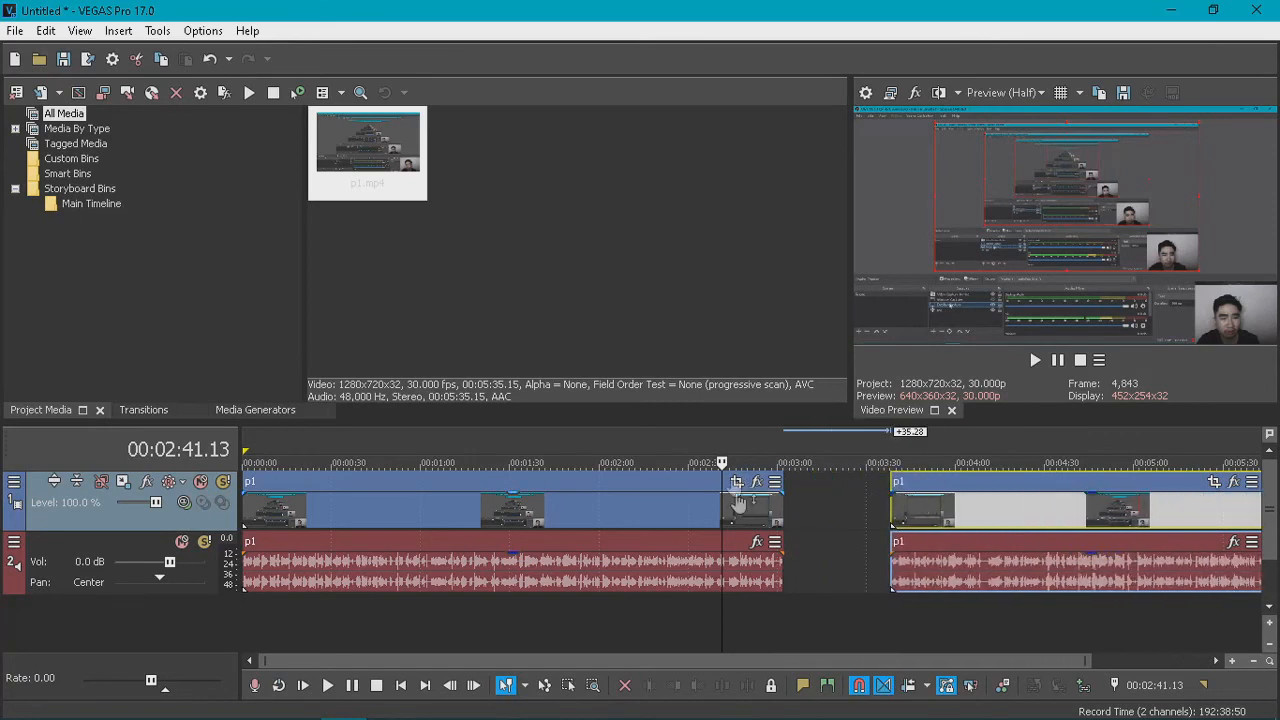
mouse_move(565, 483)
mouse_down()
mouse_move(614, 483)
mouse_move(550, 483)
mouse_up()
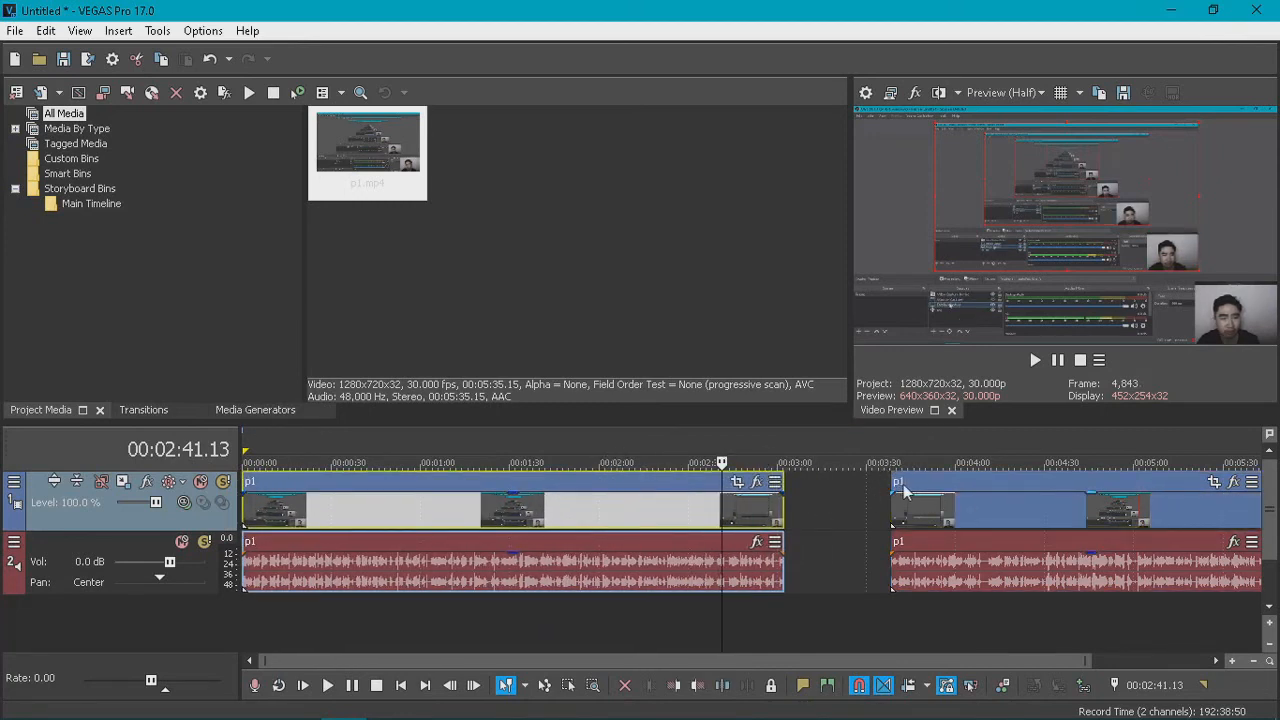
drag(907, 490, 806, 492)
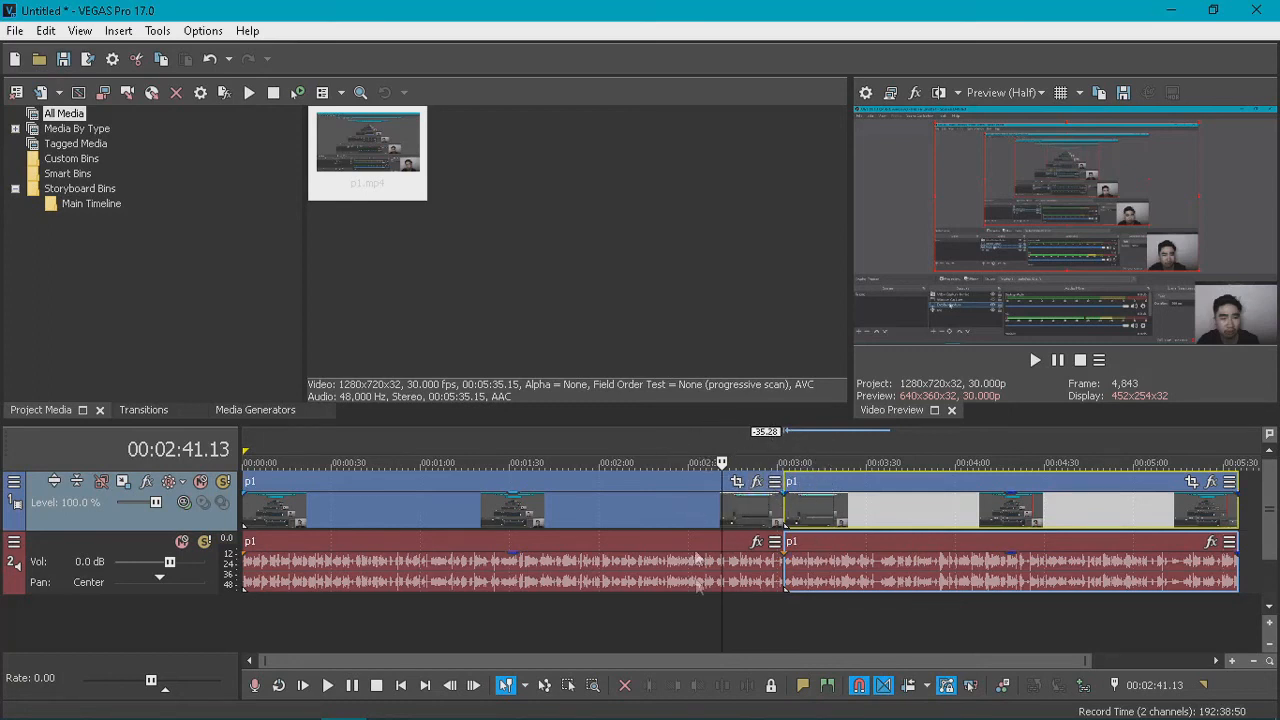
- Select both adjoining parts of the p1 clip and rejoin them with Event Heal
right_click(699, 482)
click(627, 488)
click(627, 488)
right_click(683, 475)
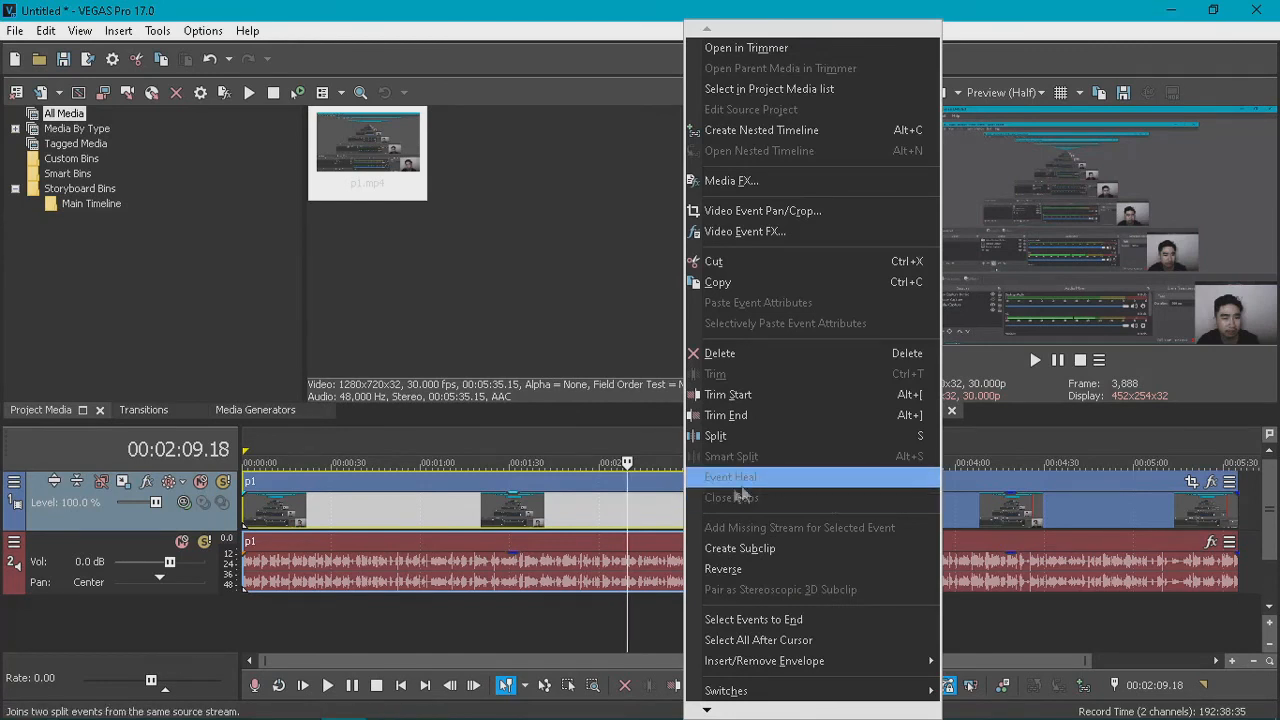
click(671, 489)
click(670, 488)
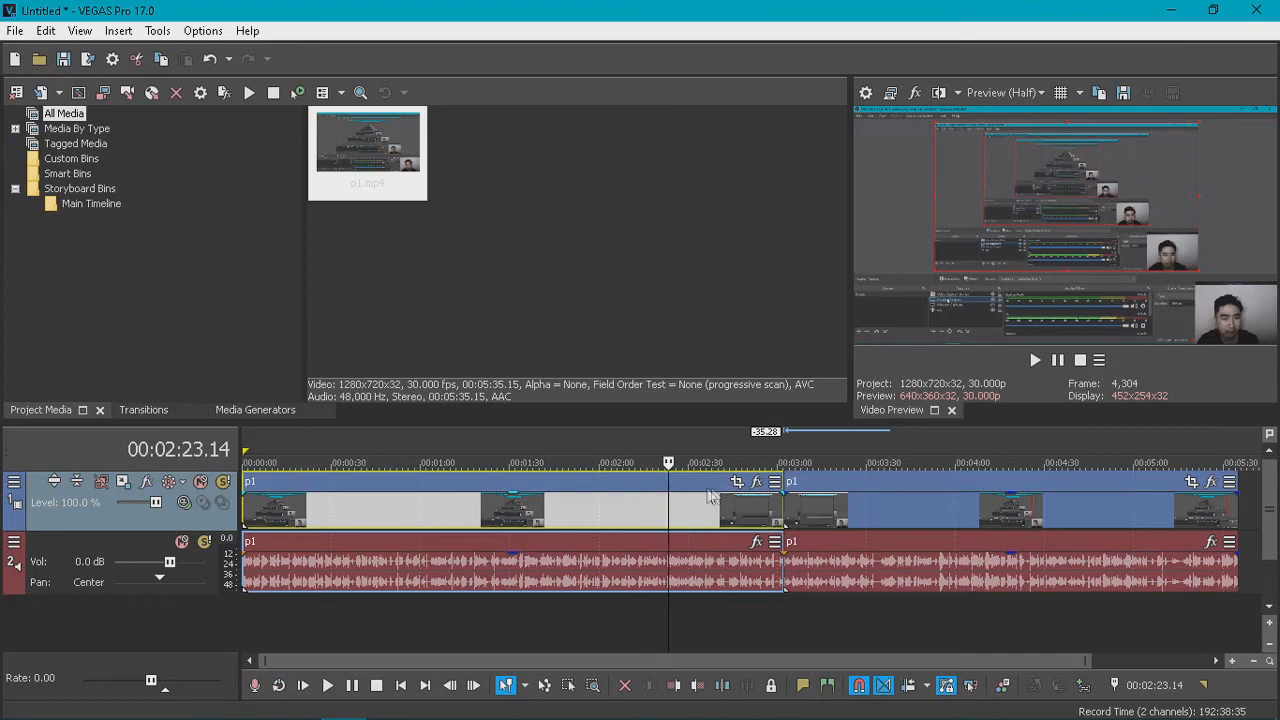
click(826, 484)
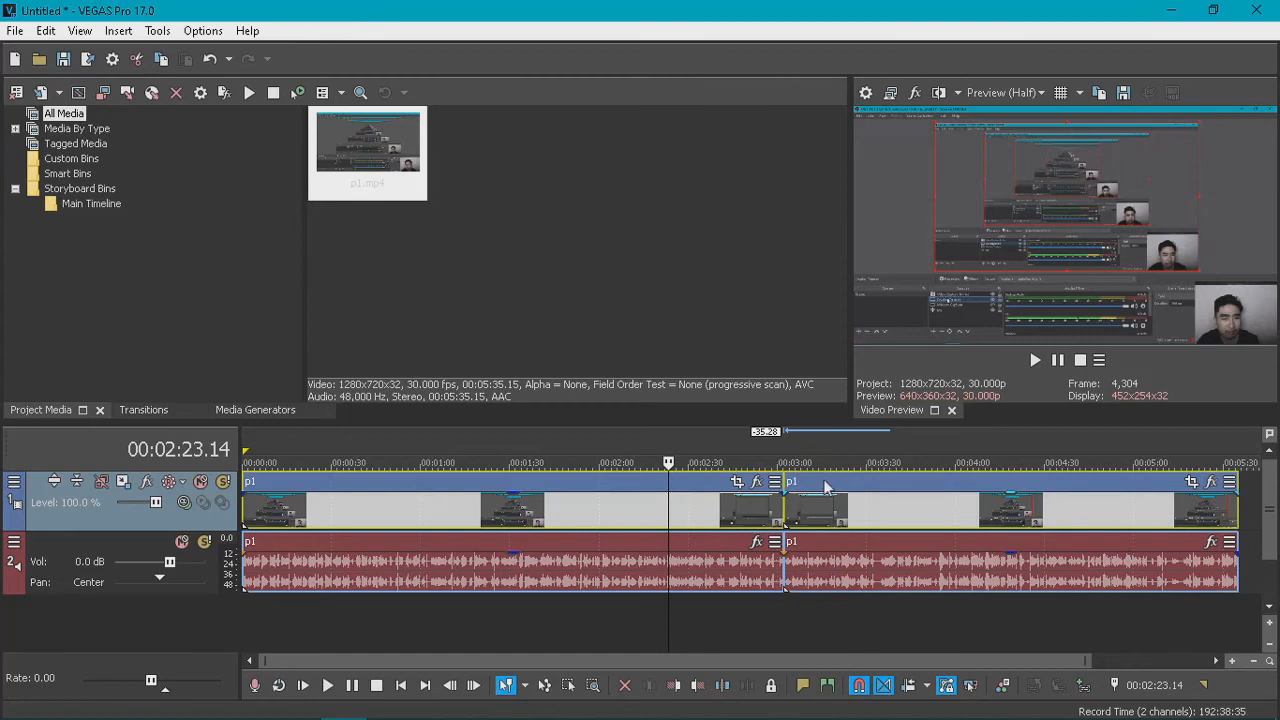
right_click(721, 494)
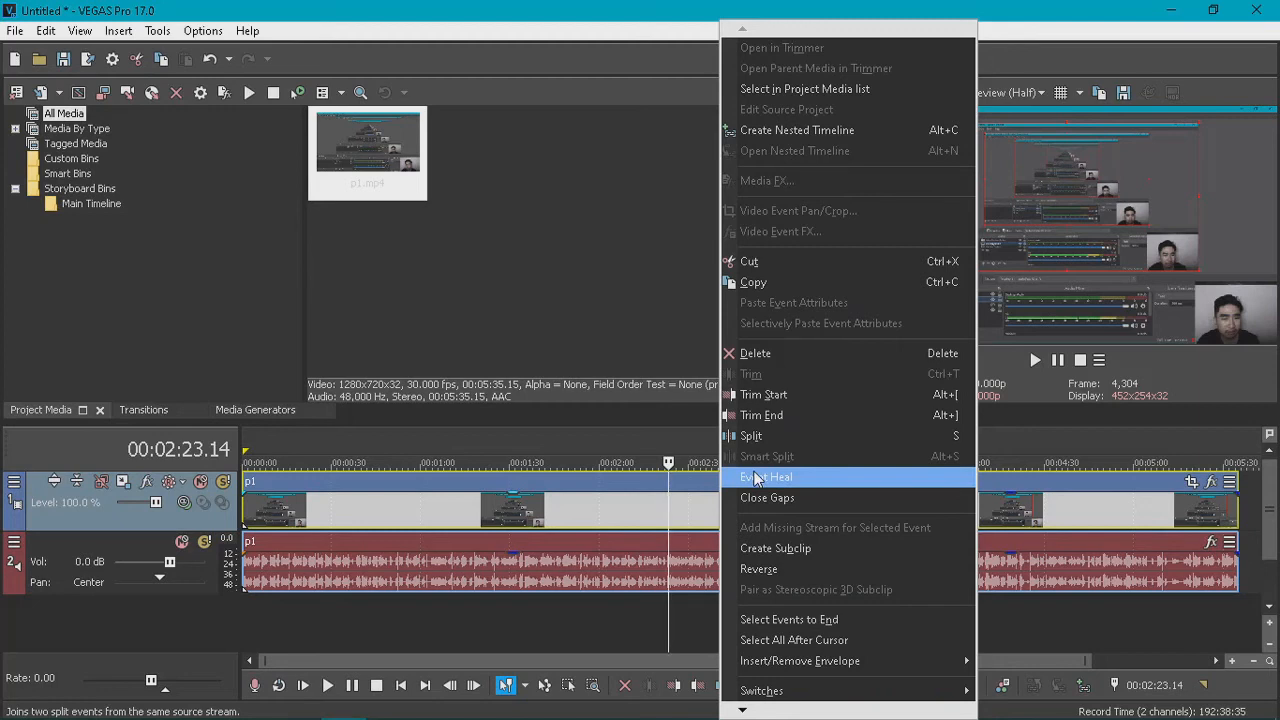
click(755, 478)
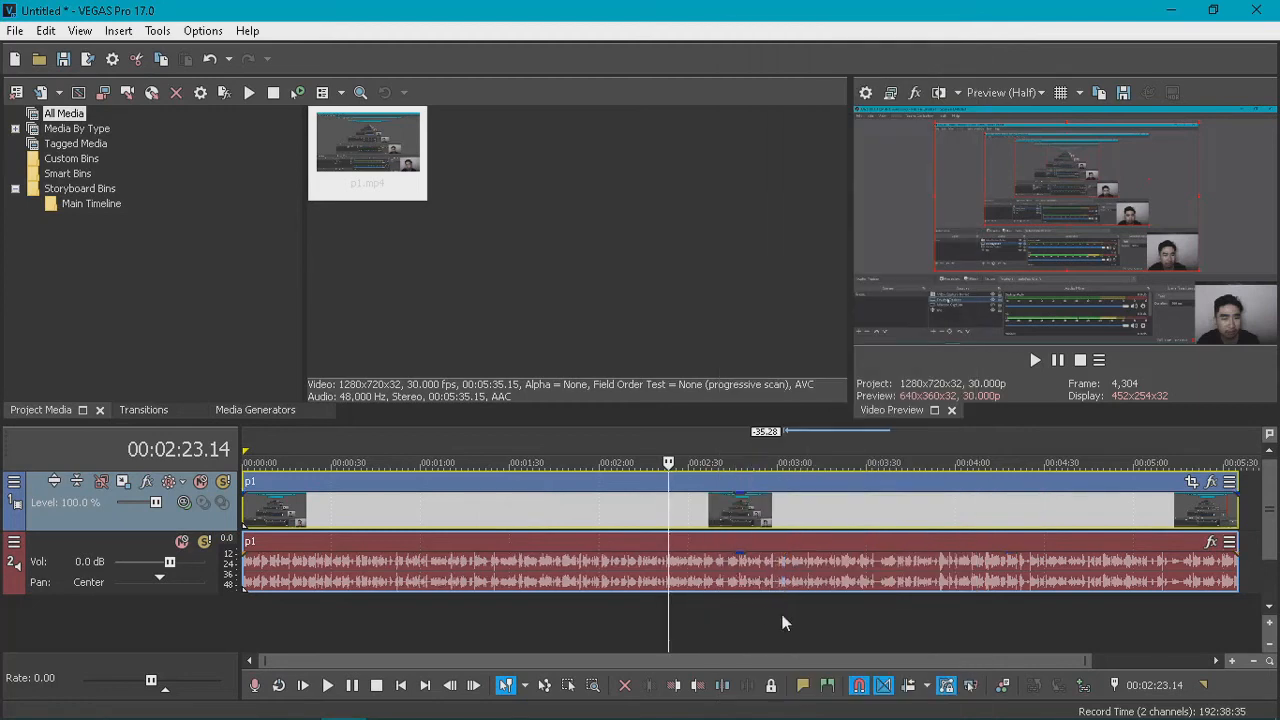
- Deselect the rejoined p1 clip and place the timeline cursor at 00:02:23.24
click(783, 623)
click(728, 611)
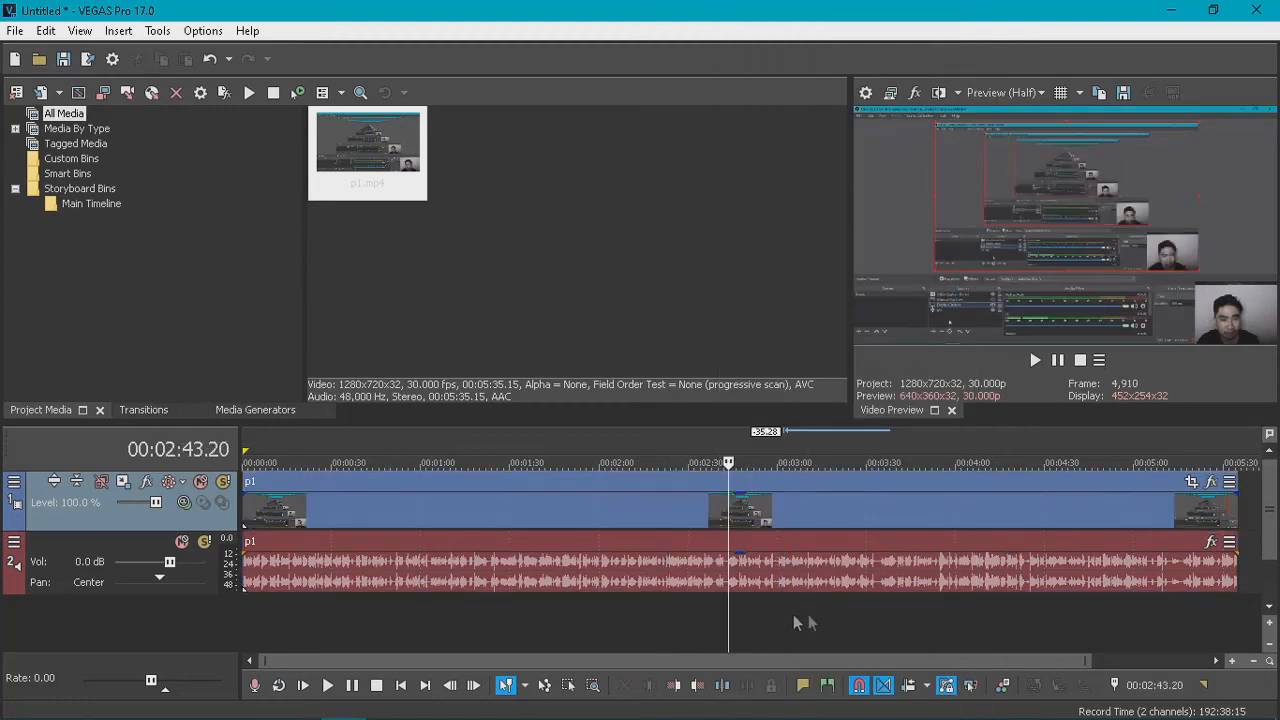
click(783, 608)
click(669, 600)
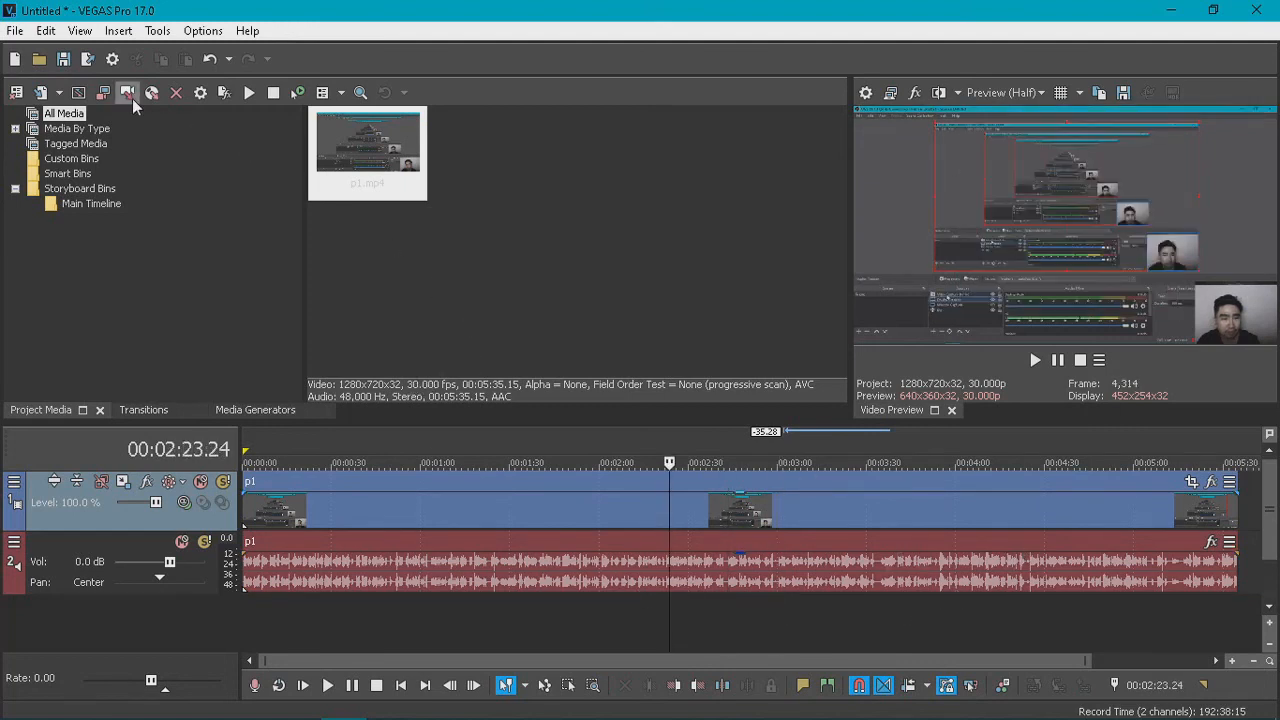
- Open the Render As settings, look through the output formats and choose Sony AVC/MVC
click(90, 65)
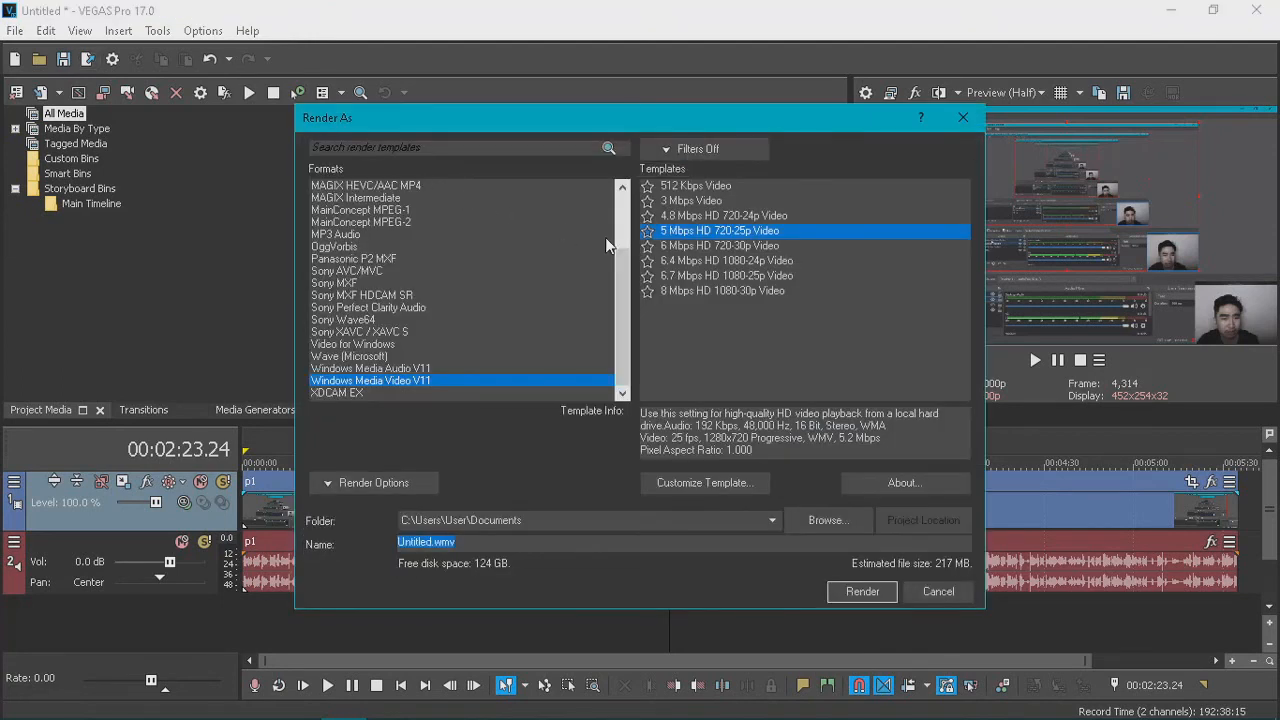
drag(622, 270, 622, 306)
click(373, 245)
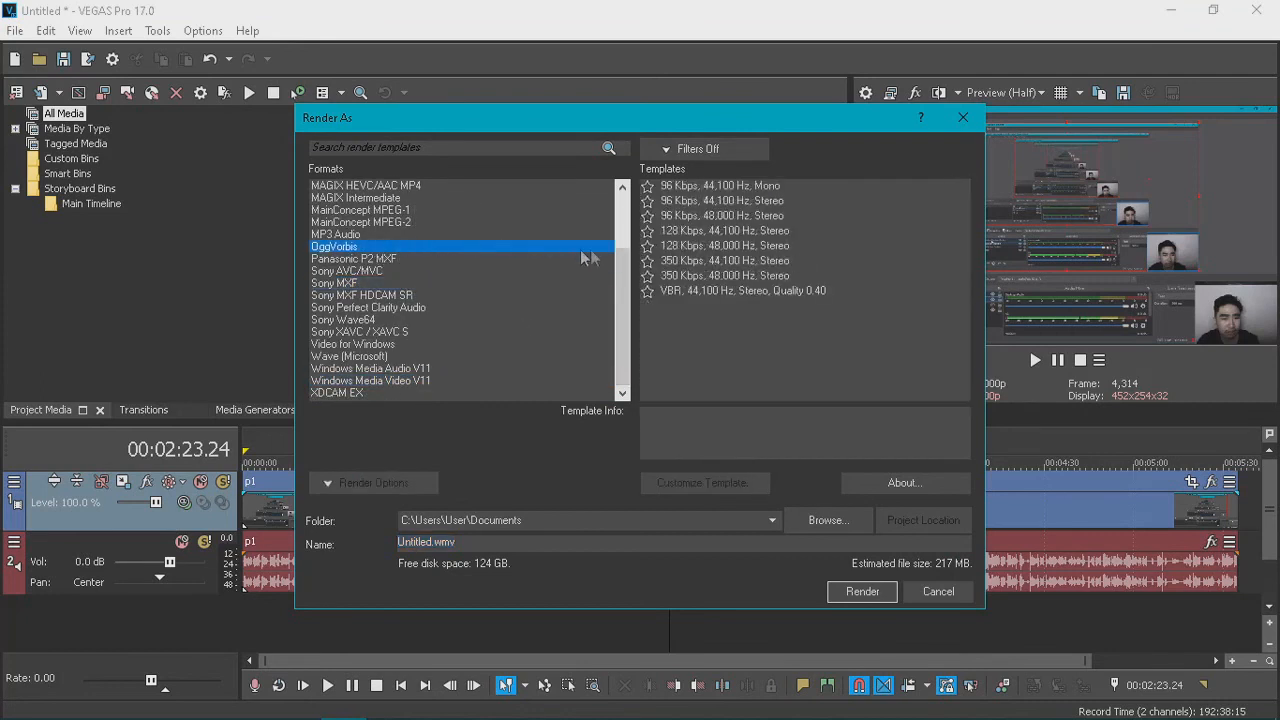
click(595, 307)
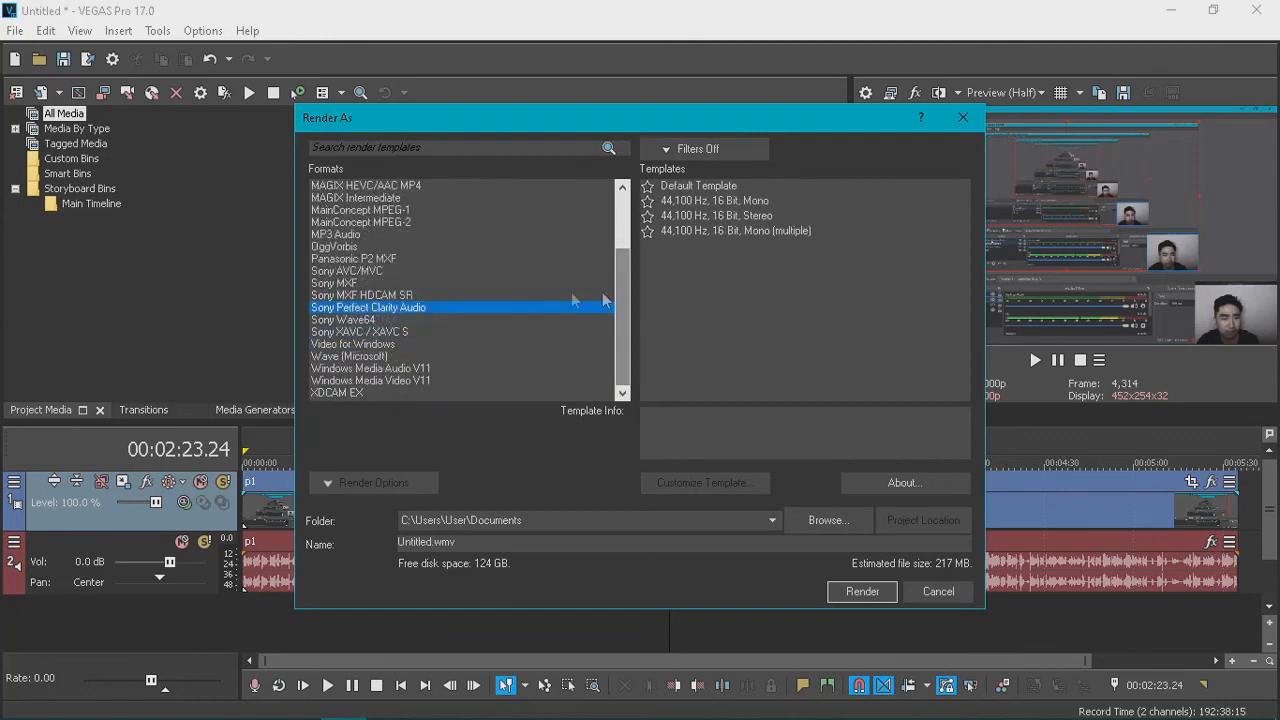
click(382, 272)
mouse_move(622, 290)
mouse_down()
mouse_move(636, 225)
mouse_move(636, 281)
mouse_up()
- Filter the render templates to show favorites only and select template 1
click(709, 150)
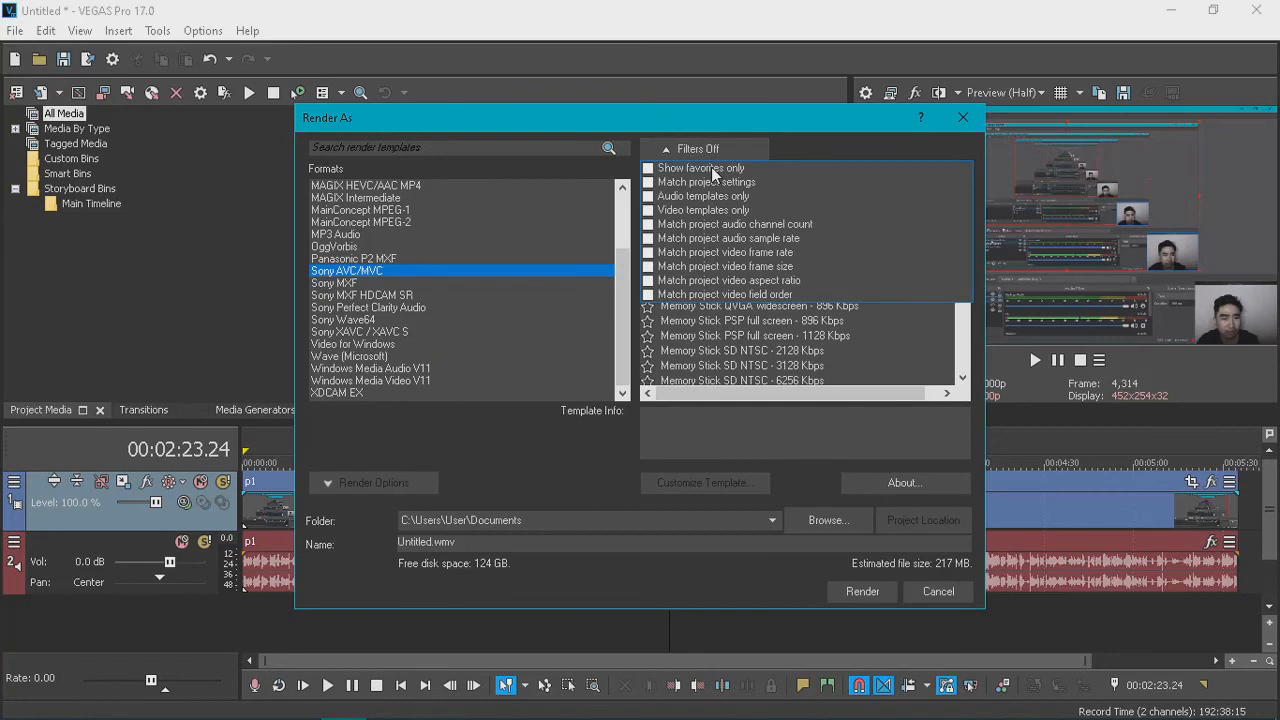
click(699, 151)
click(694, 146)
click(679, 168)
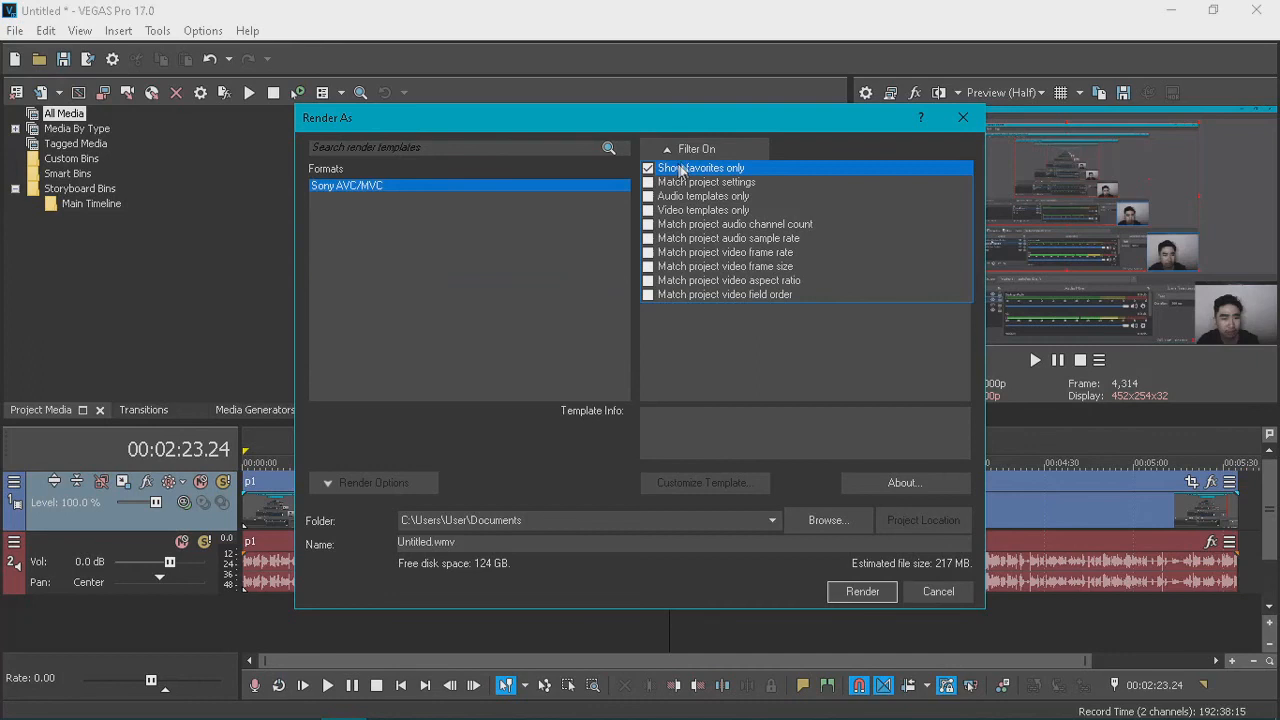
click(692, 154)
click(693, 154)
click(566, 259)
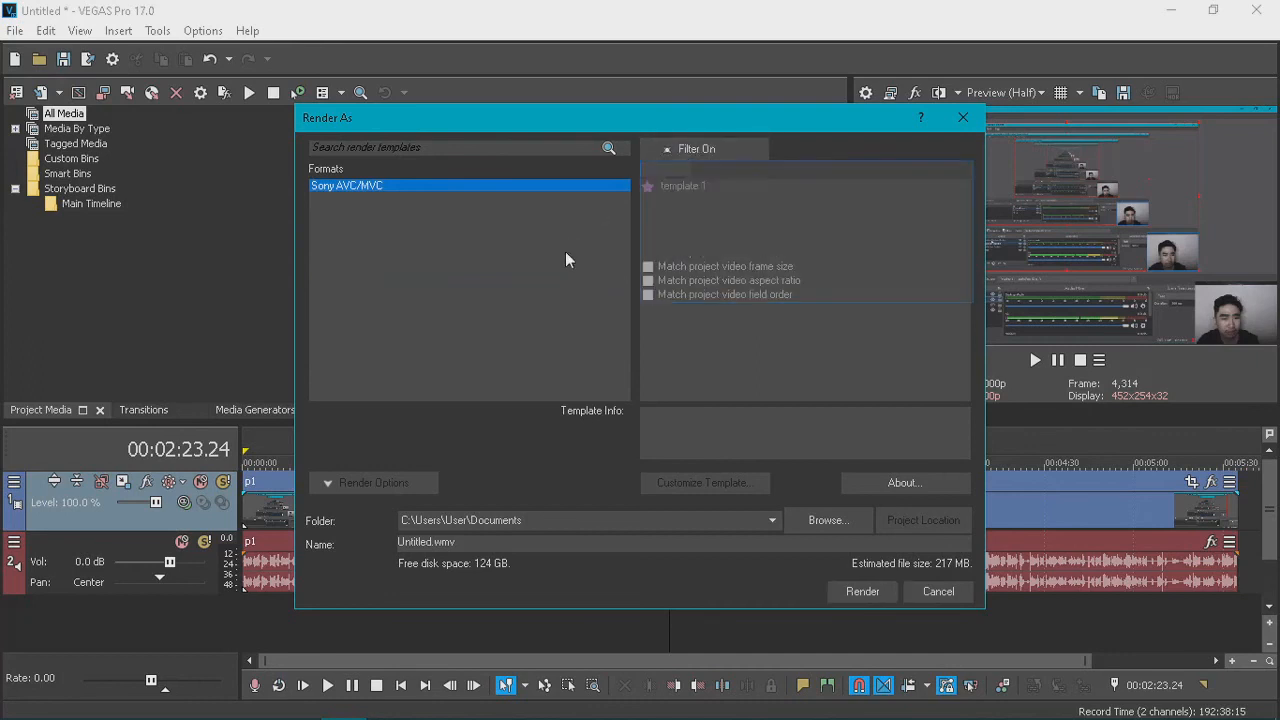
click(702, 184)
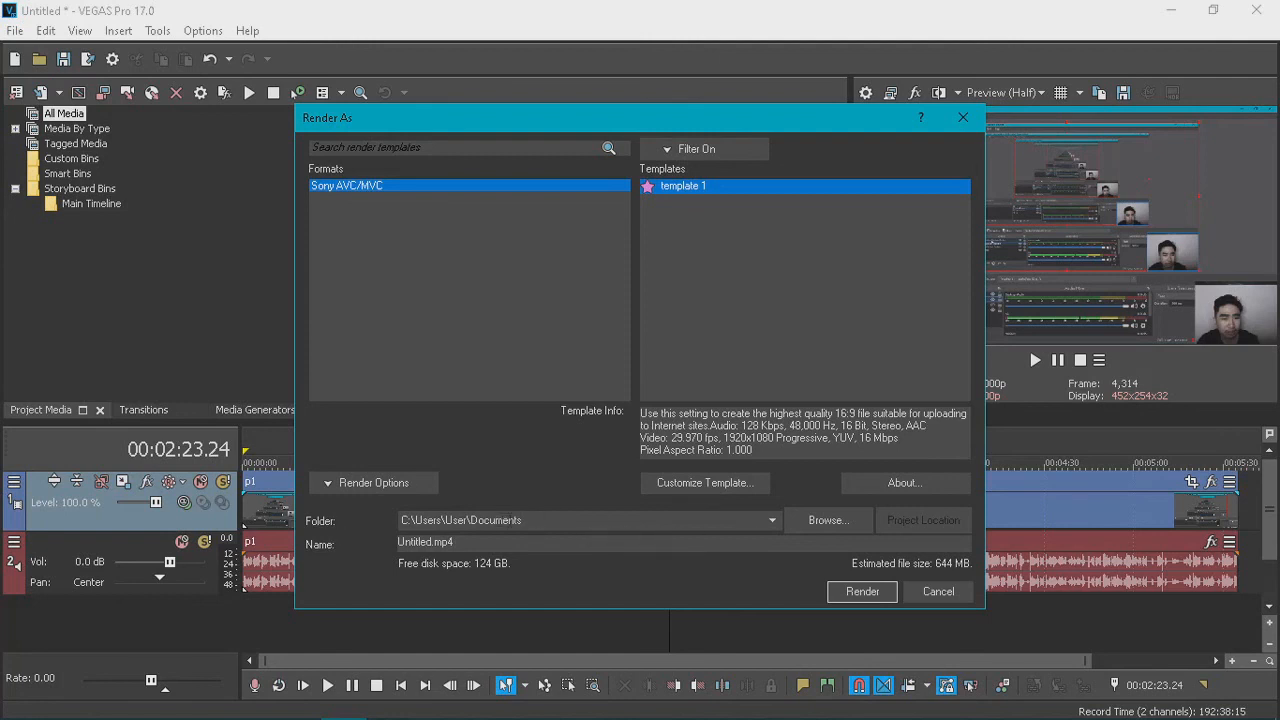
- Name the render output file edit.mp4
click(471, 543)
click(411, 541)
key(Delete)
key(Delete)
key(Delete)
key(Delete)
key(Delete)
key(Delete)
key(Delete)
key(BackSpace)
key(BackSpace)
text(edit)
- Browse the destination folders for the rendered file, and cancel the folder choice and the render
click(805, 521)
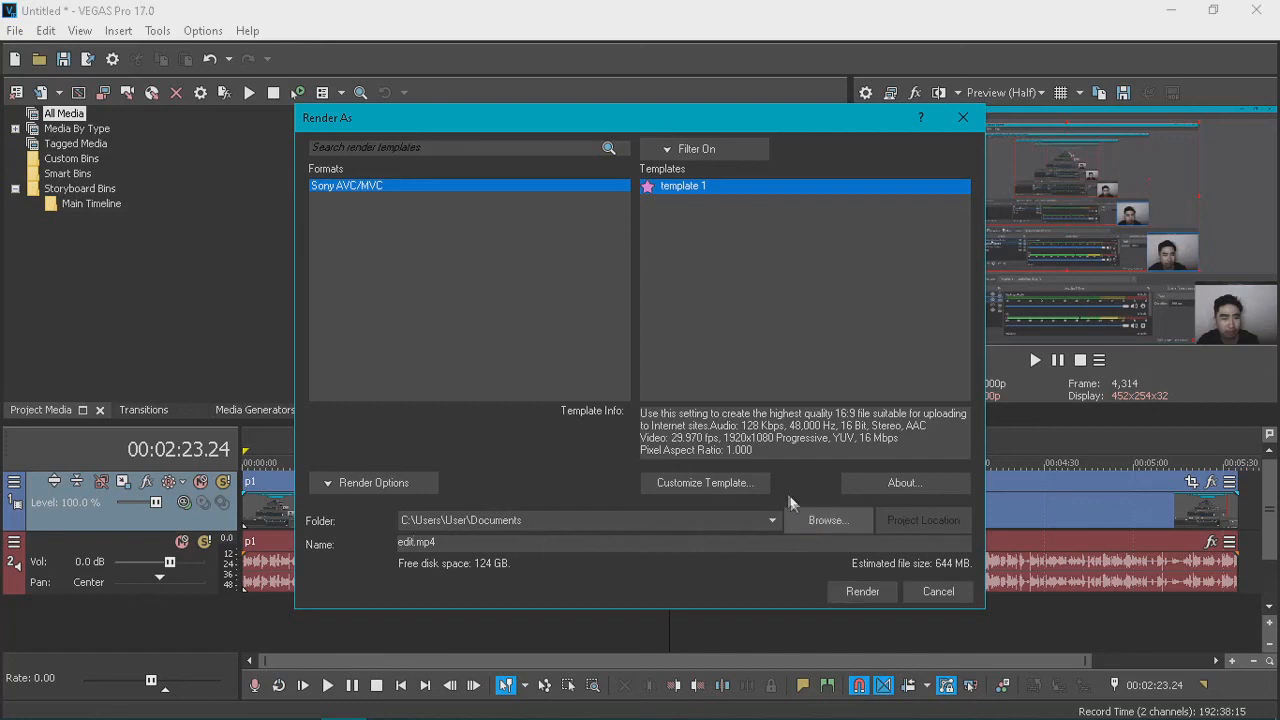
drag(438, 367, 439, 296)
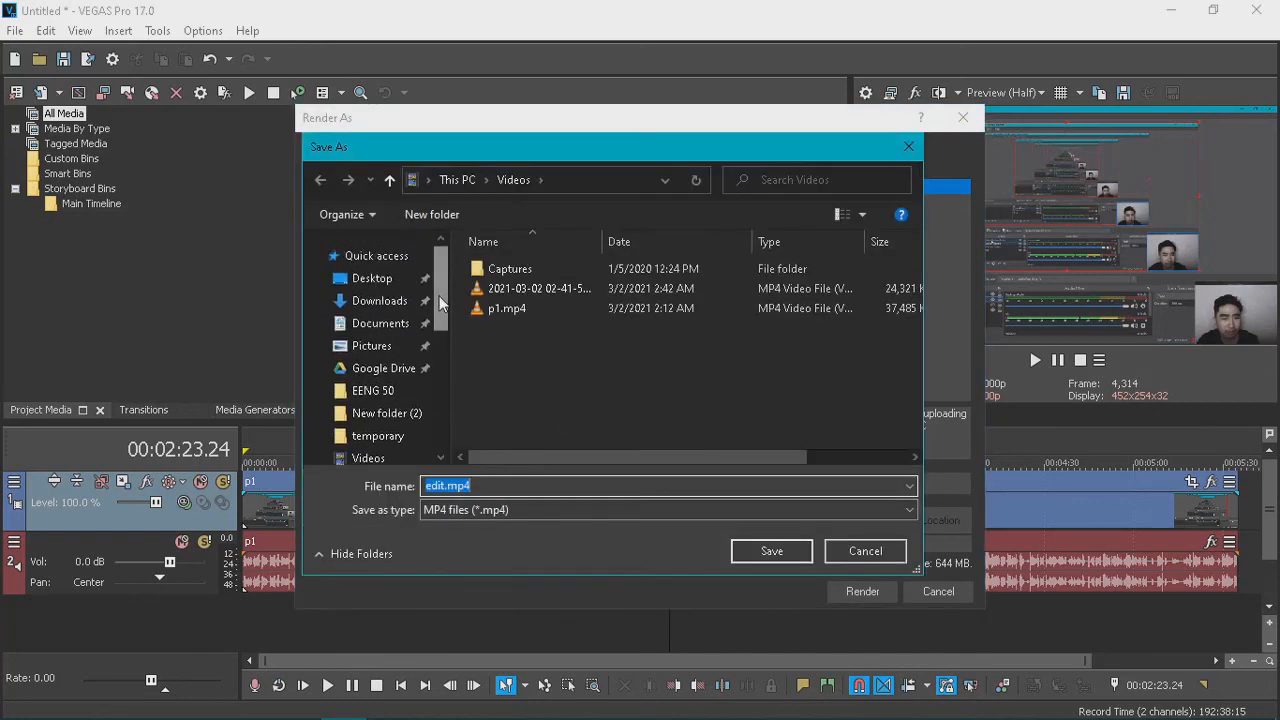
click(908, 147)
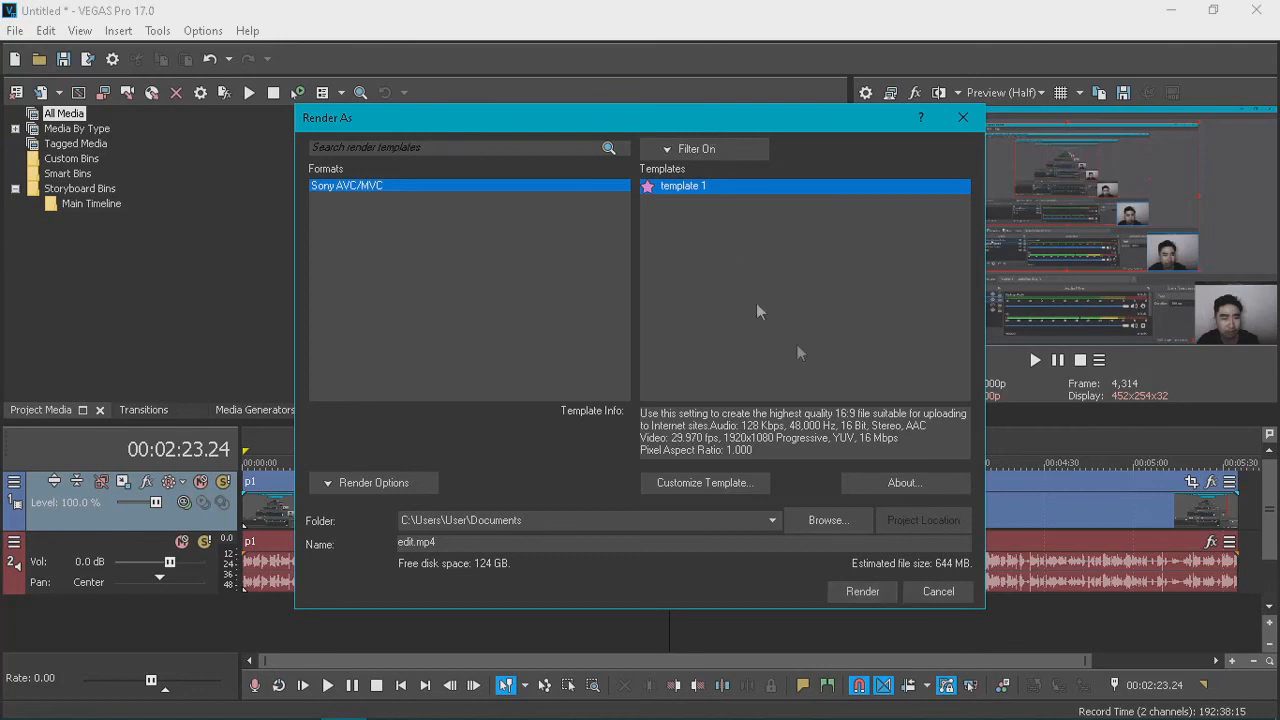
click(937, 593)
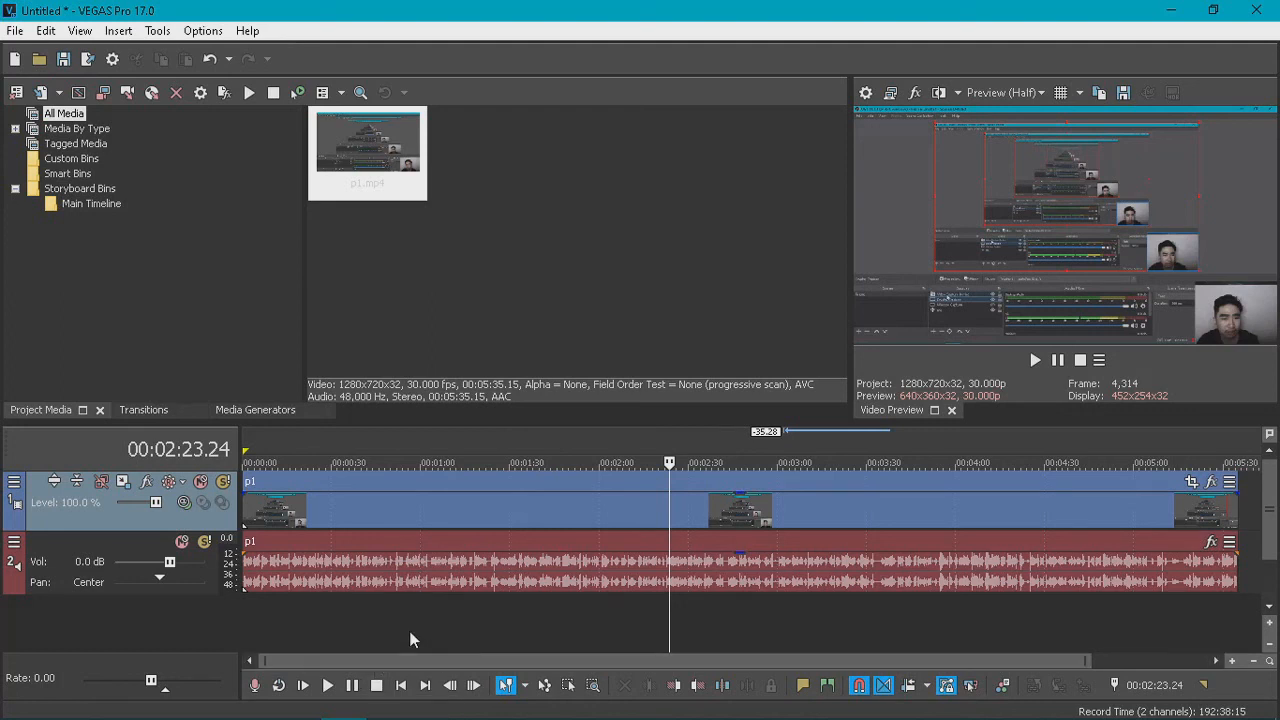
- Switch to OBS Studio
mouse_move(320, 708)
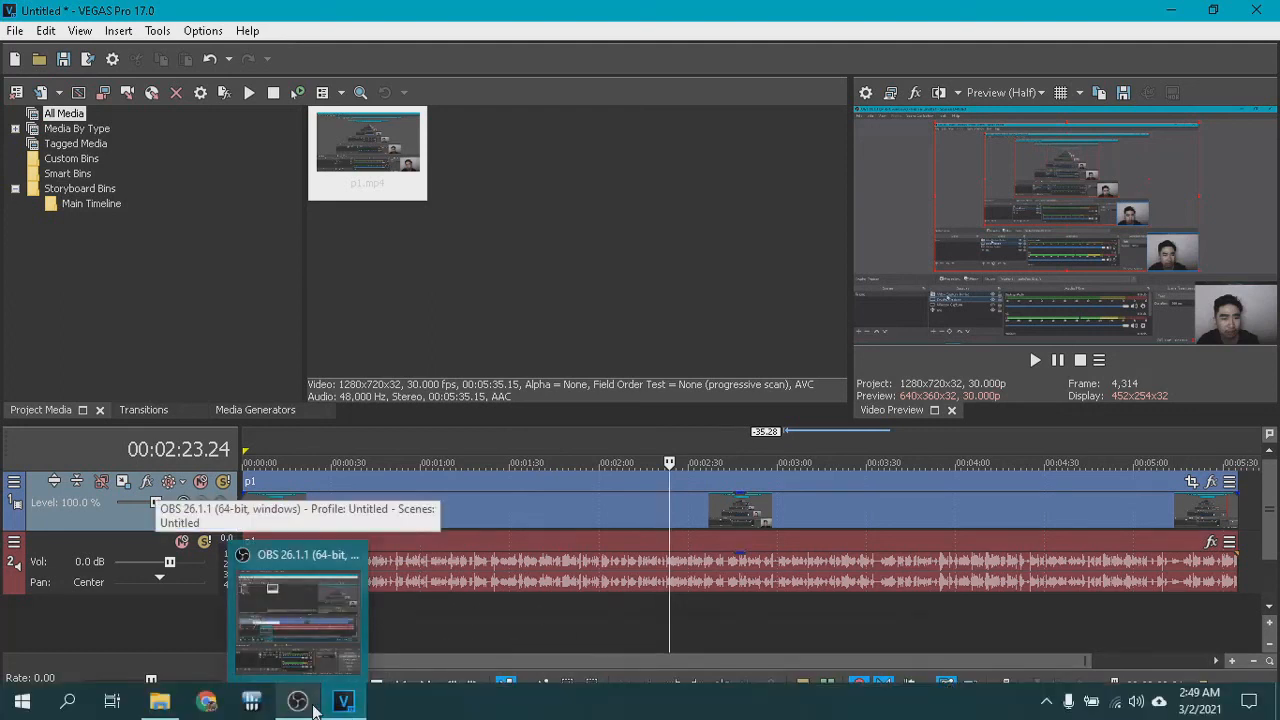
click(316, 708)
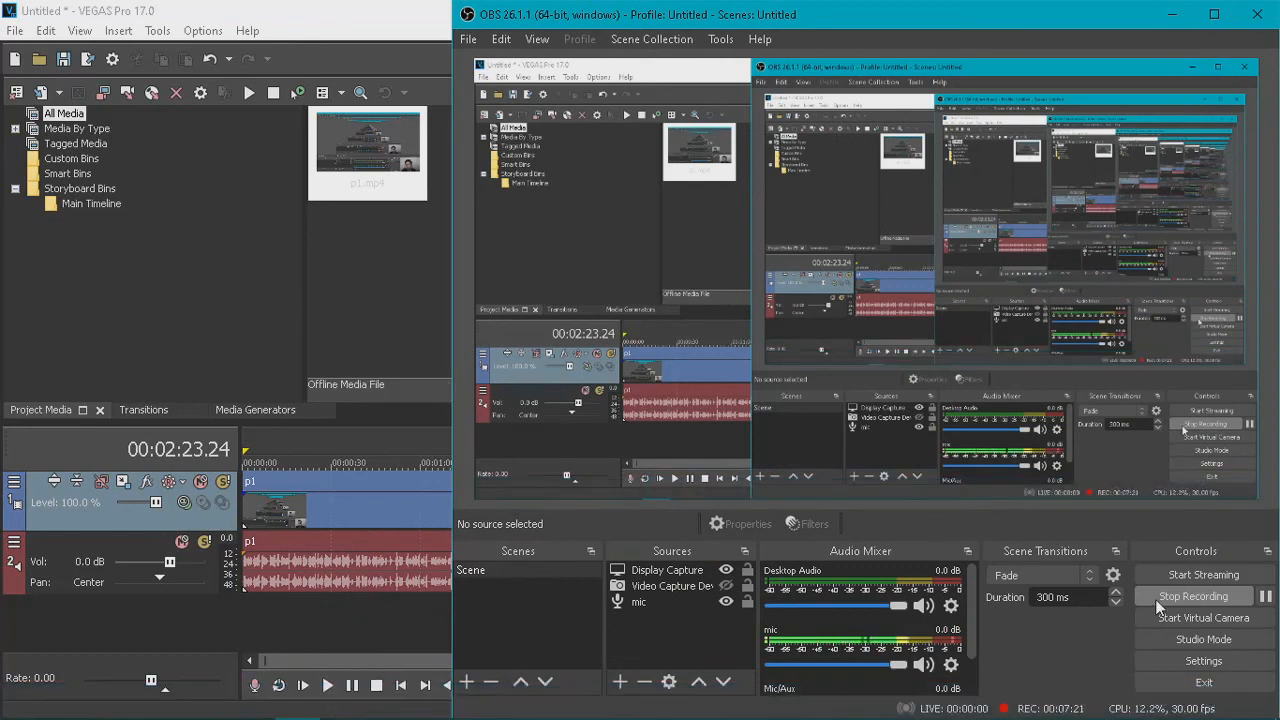